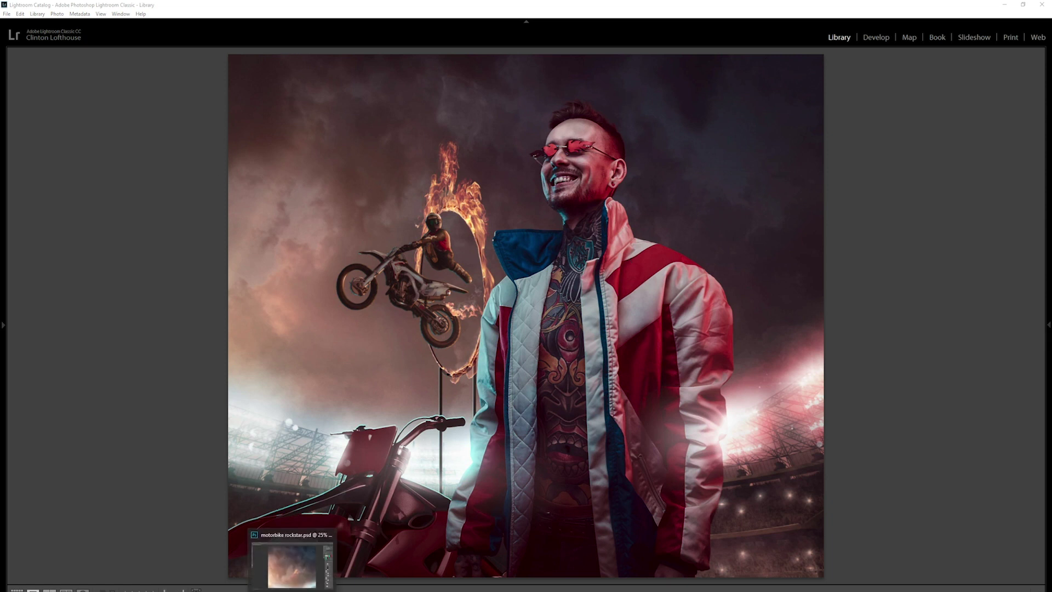
# Step: Switch to Photoshop's motorbike rockstar.psd and show the stadium on Layer 1 and the lights right group with Hue/Saturation 9
pyautogui.click(290, 562)
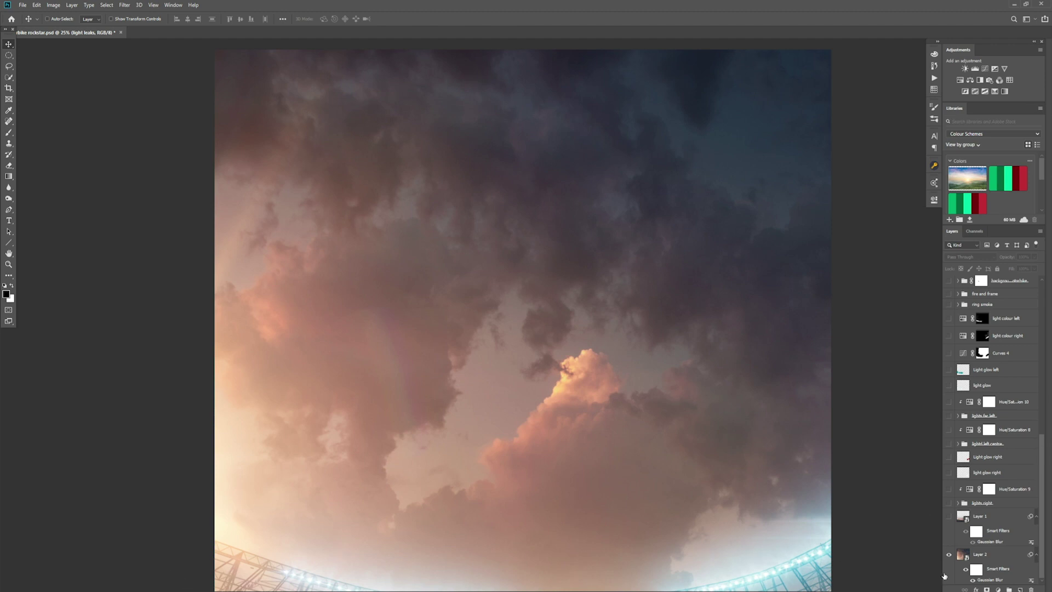
pyautogui.click(949, 517)
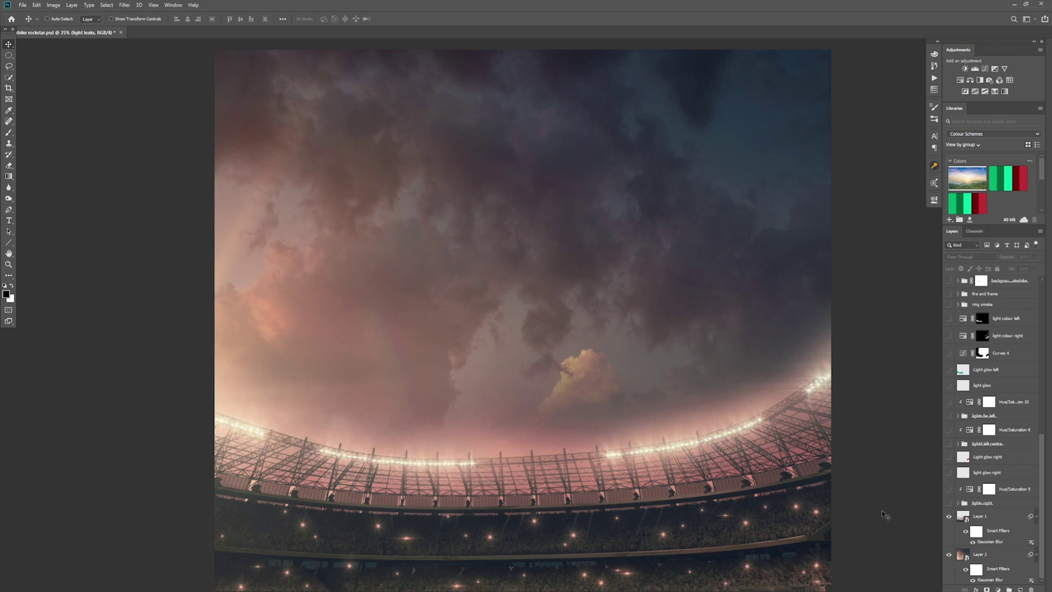
pyautogui.click(949, 503)
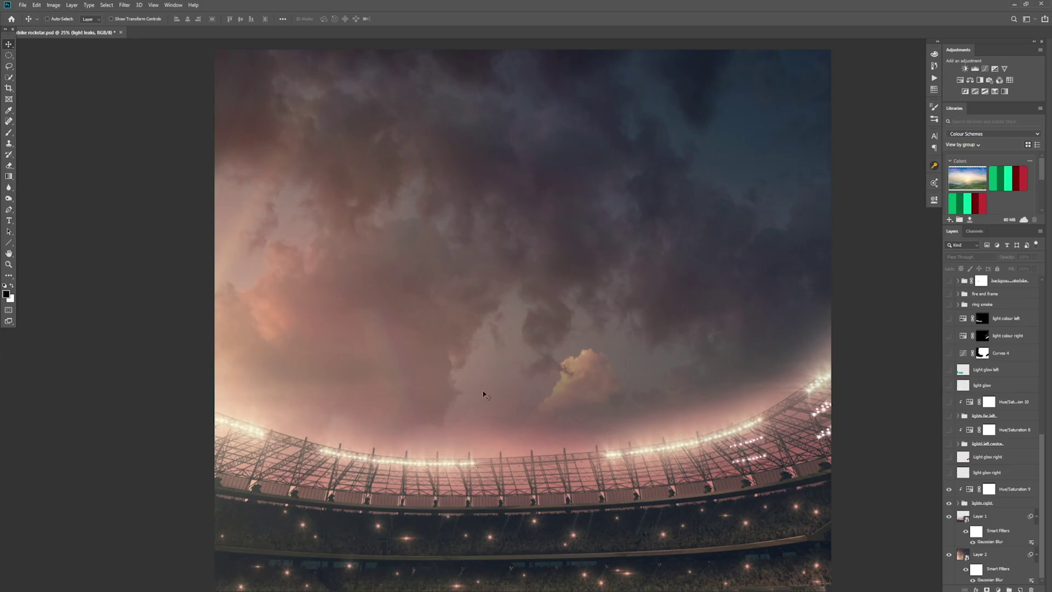
# Step: Review the Hue/Saturation 9 colorize settings, and show both light glow right layers and check their blend modes
pyautogui.doubleClick(971, 495)
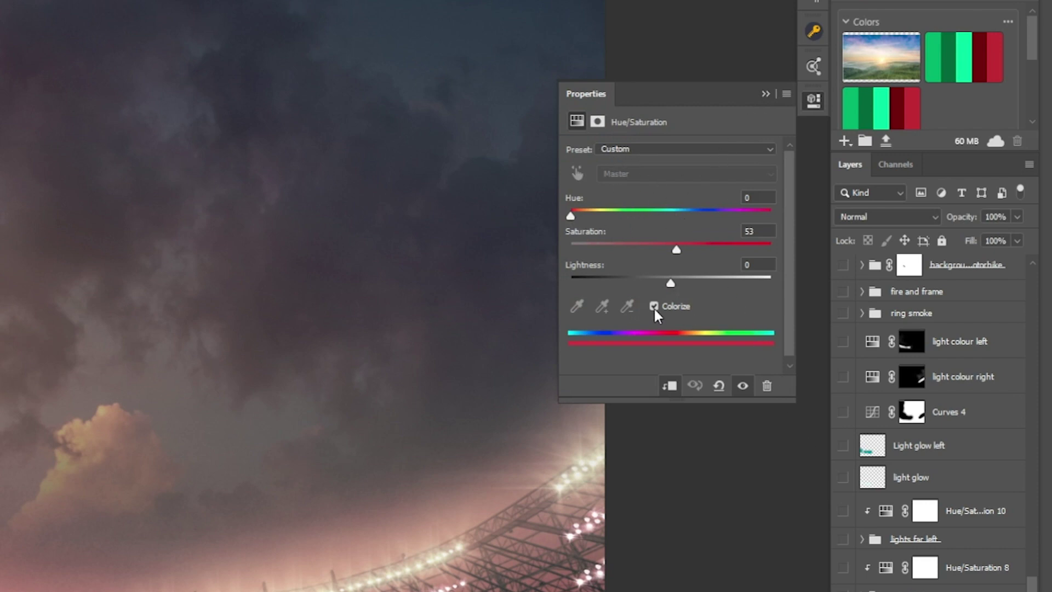
pyautogui.click(765, 95)
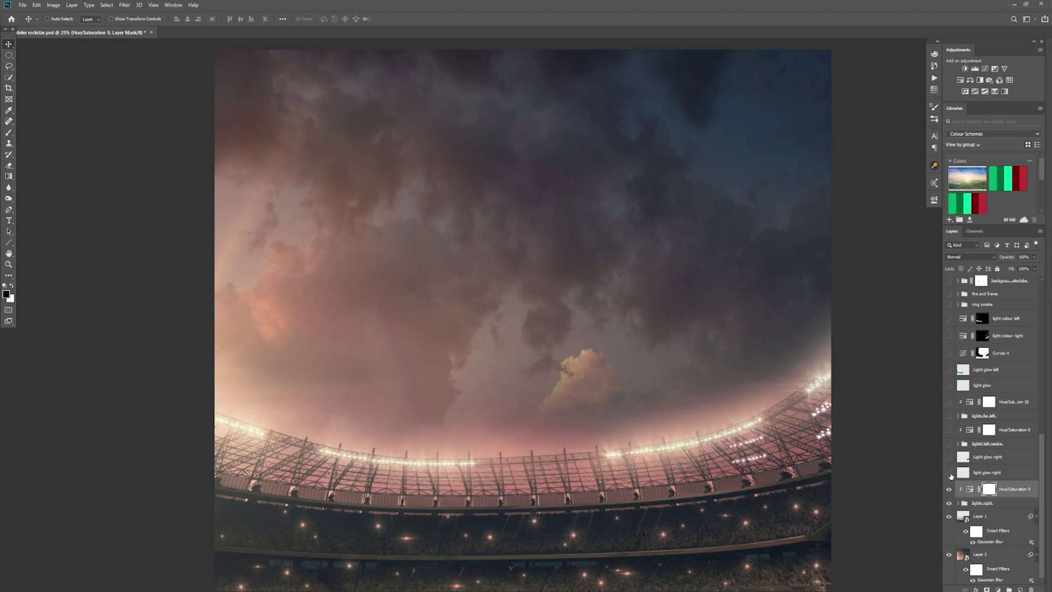
pyautogui.click(950, 473)
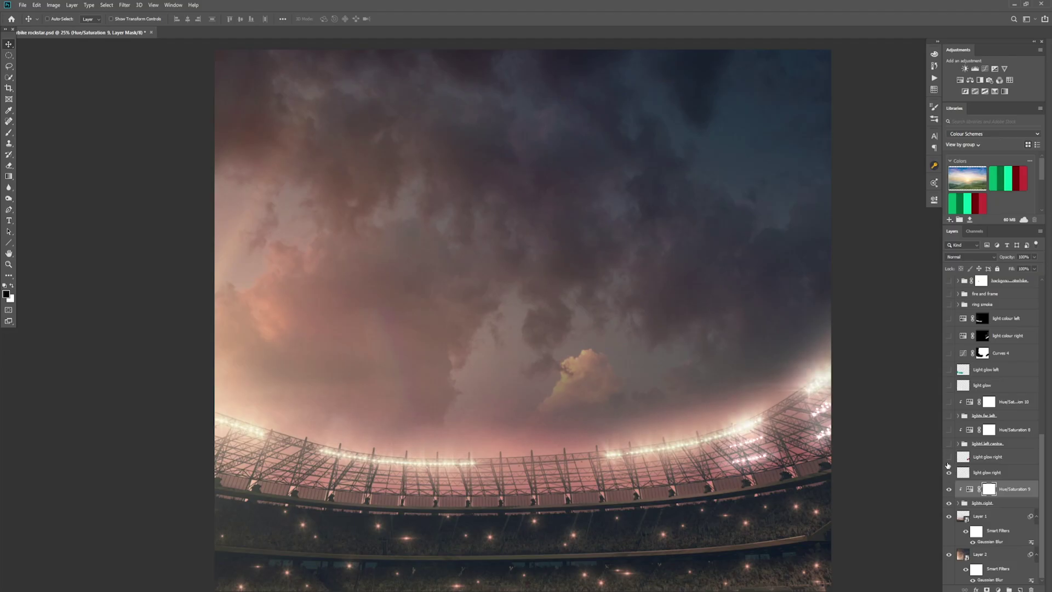
pyautogui.click(950, 459)
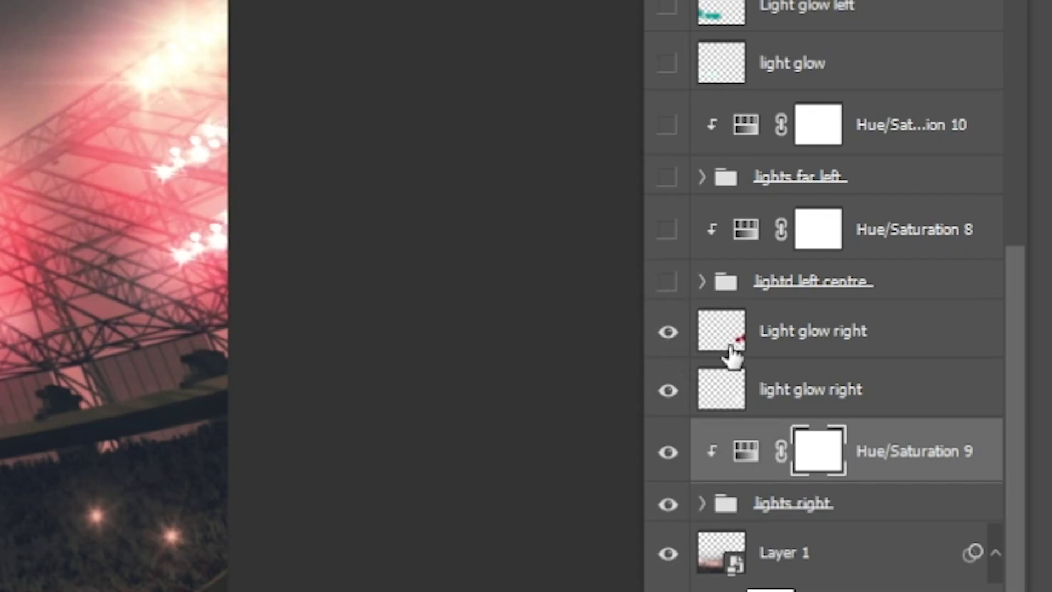
pyautogui.click(822, 402)
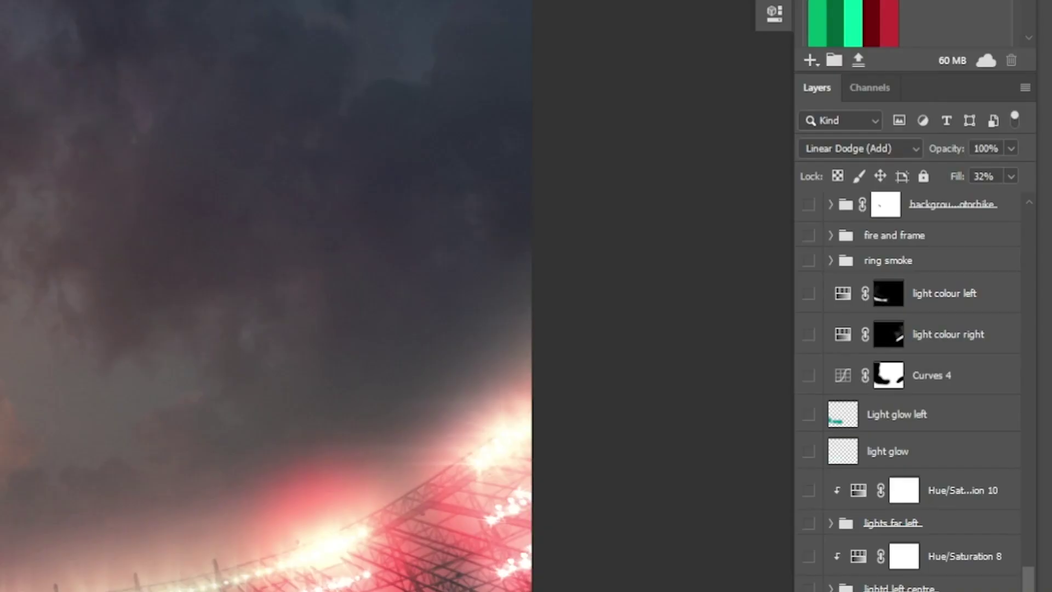
pyautogui.hotkey('alt', '[')
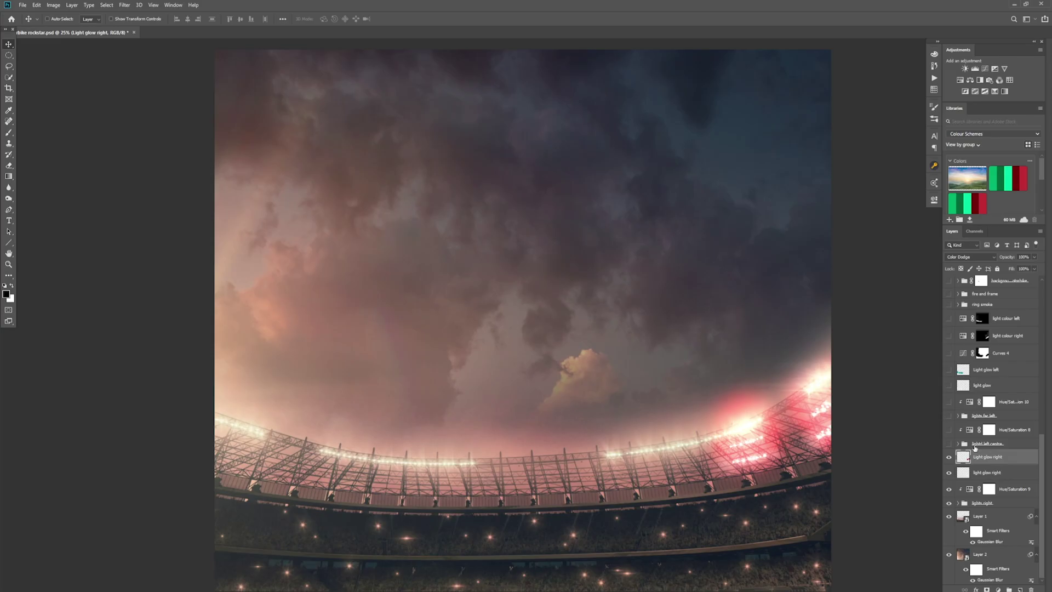
# Step: Show the left-centre and far-left stadium light groups together with their Hue/Saturation 8 and Hue/Saturation 10 adjustments
pyautogui.click(949, 443)
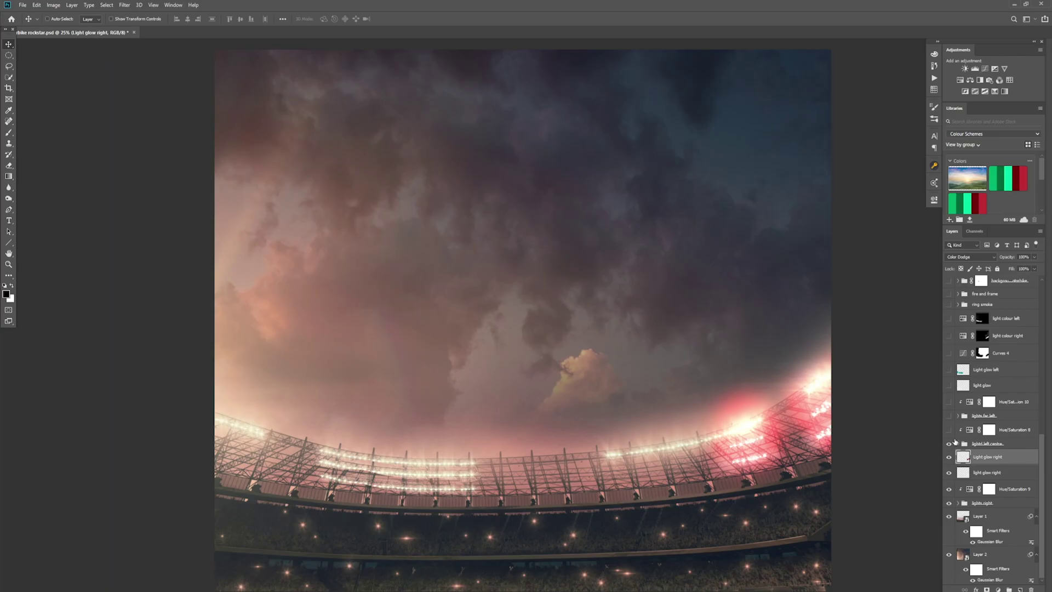
pyautogui.click(949, 430)
pyautogui.click(954, 419)
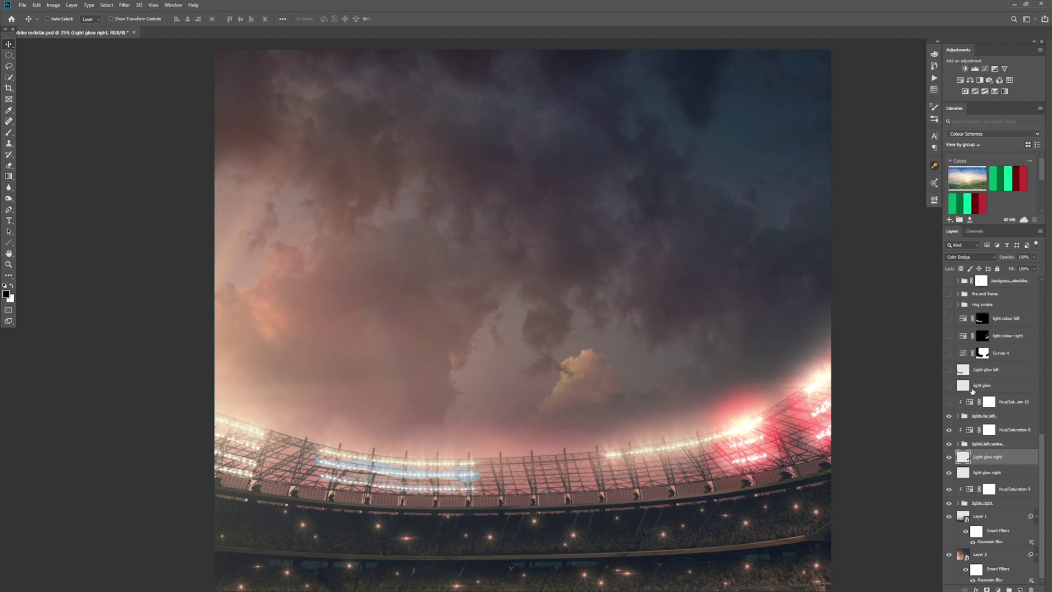
pyautogui.click(950, 403)
# Step: Show the light glow and Light glow left layers over the left stadium lights
pyautogui.scroll(2, 980, 427)
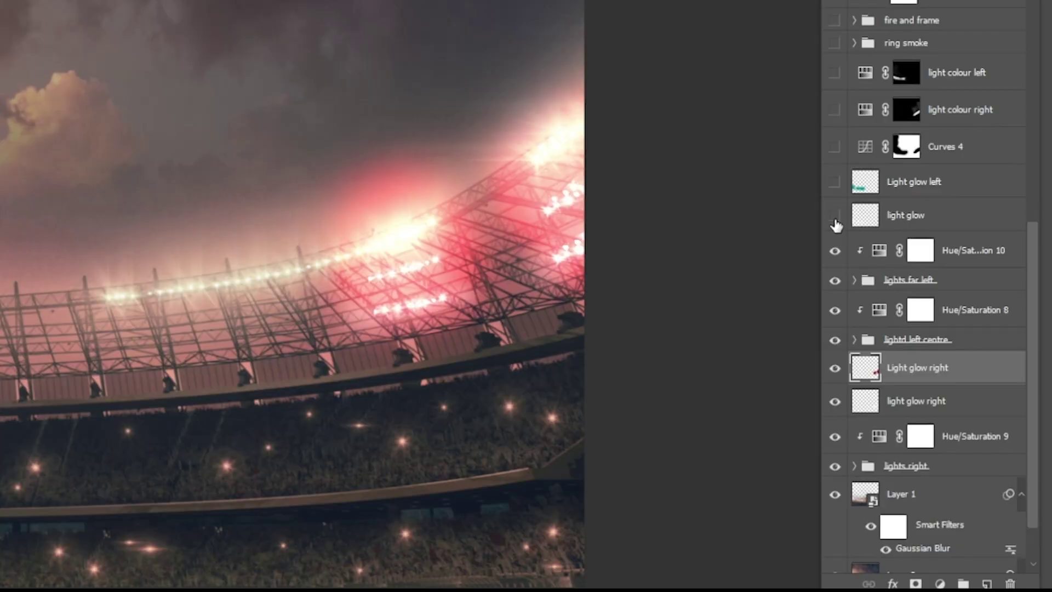
pyautogui.click(949, 417)
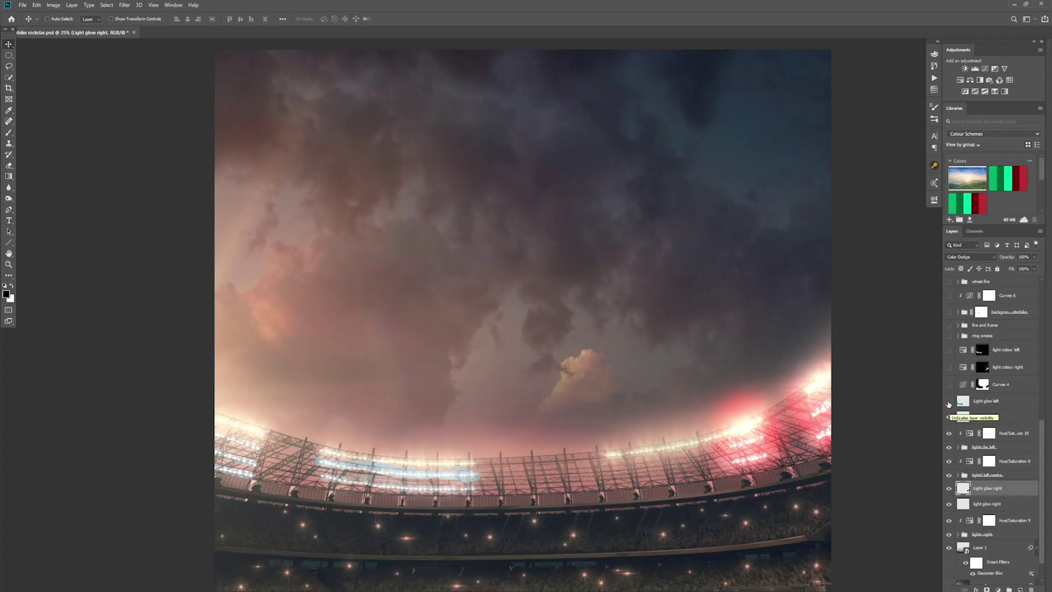
pyautogui.click(834, 181)
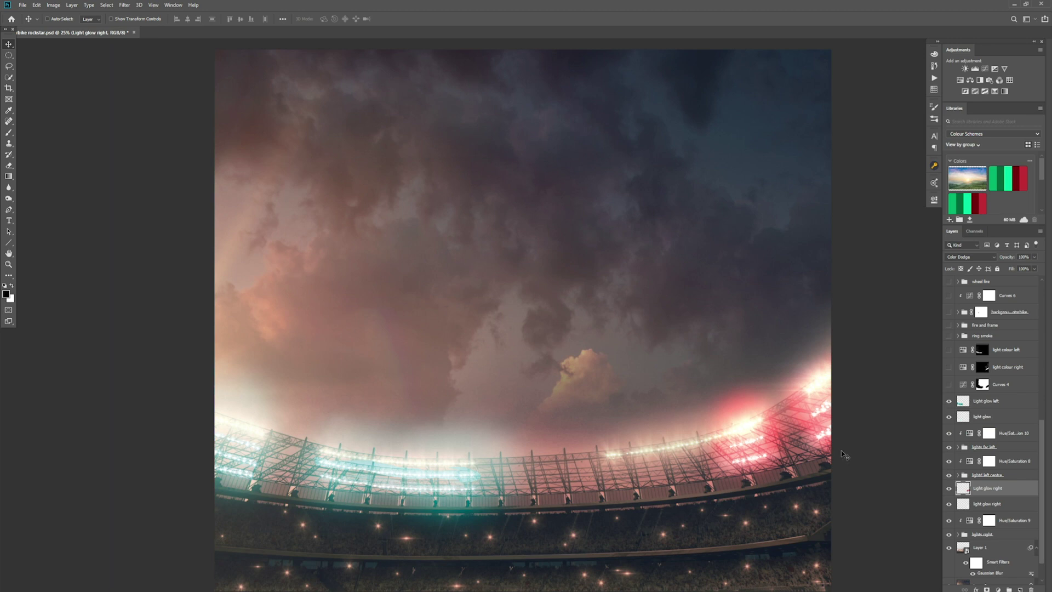
# Step: Preview the Curves 4 adjustment on the image and review its curve settings
pyautogui.click(949, 384)
pyautogui.click(949, 385)
pyautogui.click(963, 385)
pyautogui.doubleClick(963, 385)
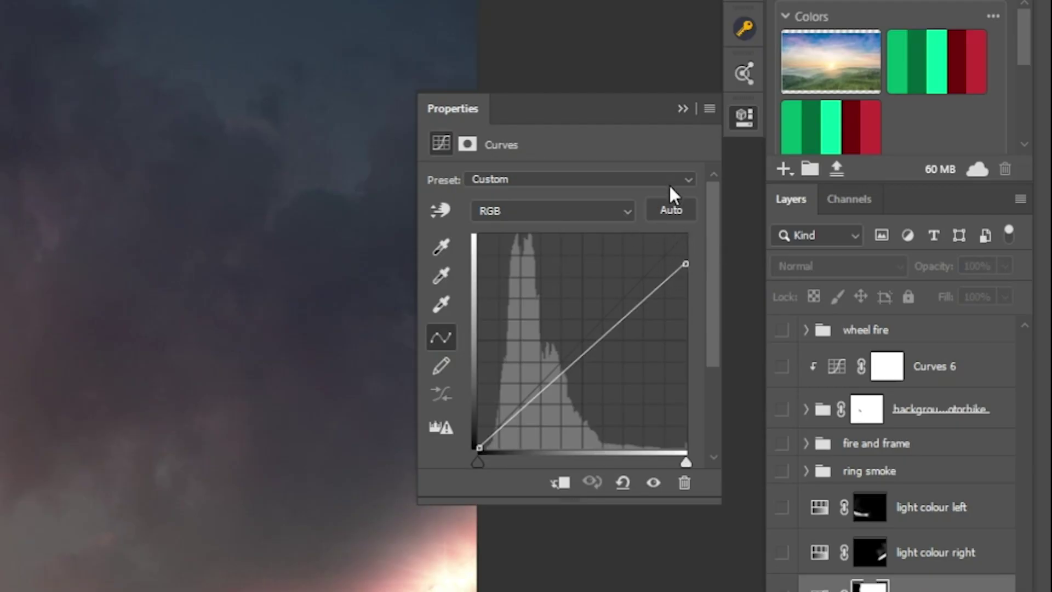
pyautogui.click(683, 109)
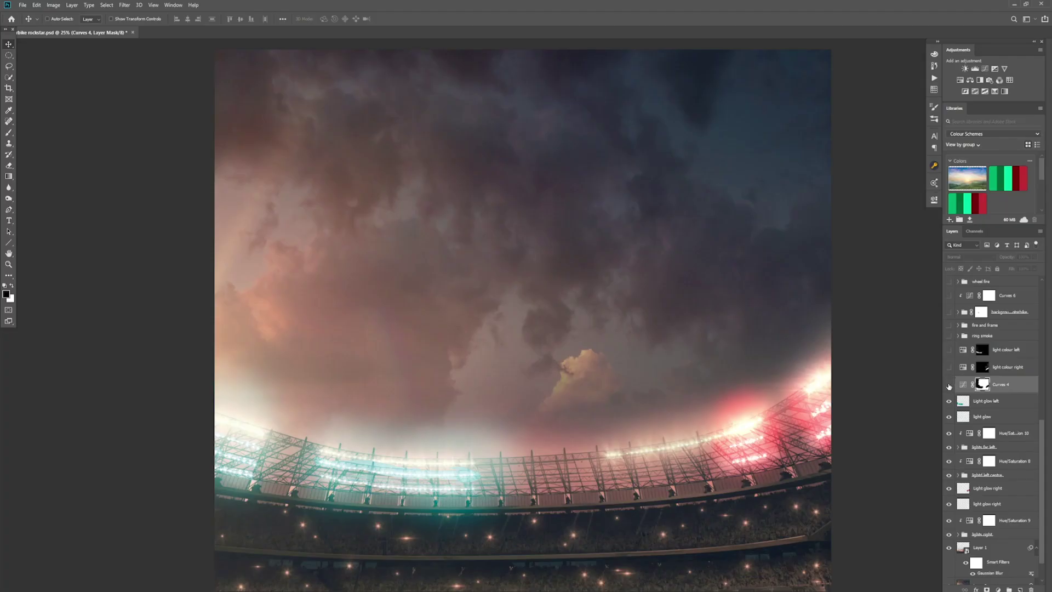
# Step: Show the Curves 4 adjustment, toggling it repeatedly to compare the sky with and without it
pyautogui.click(949, 386)
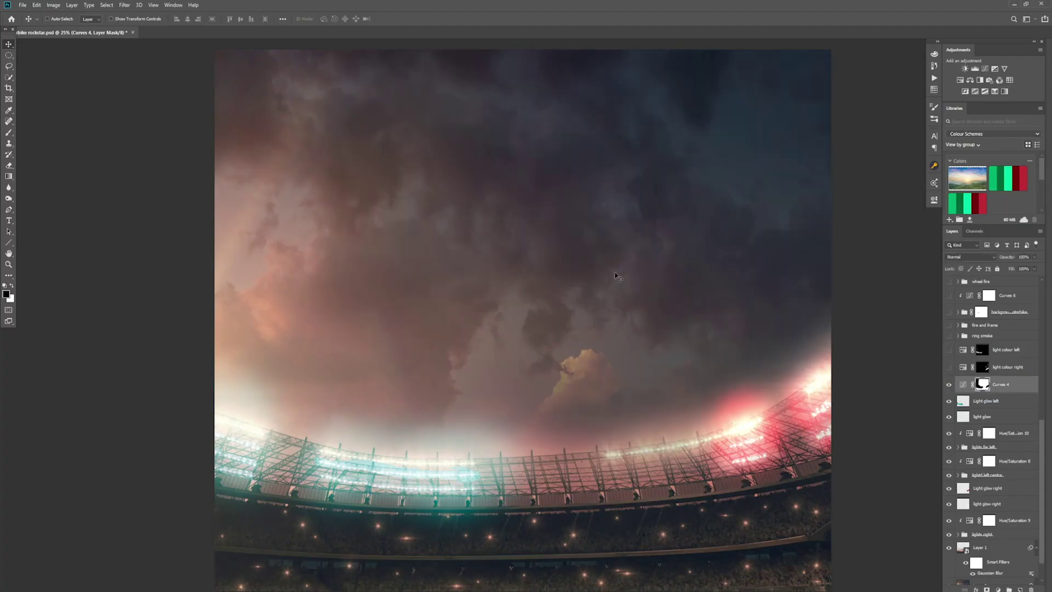
pyautogui.click(949, 386)
pyautogui.click(949, 385)
pyautogui.hotkey('ctrl', ',')
pyautogui.hotkey('ctrl', ',')
pyautogui.hotkey('ctrl', ',')
pyautogui.hotkey('ctrl', ',')
# Step: Show the light colour right and light colour left adjustments and the fire and frame group
pyautogui.click(949, 367)
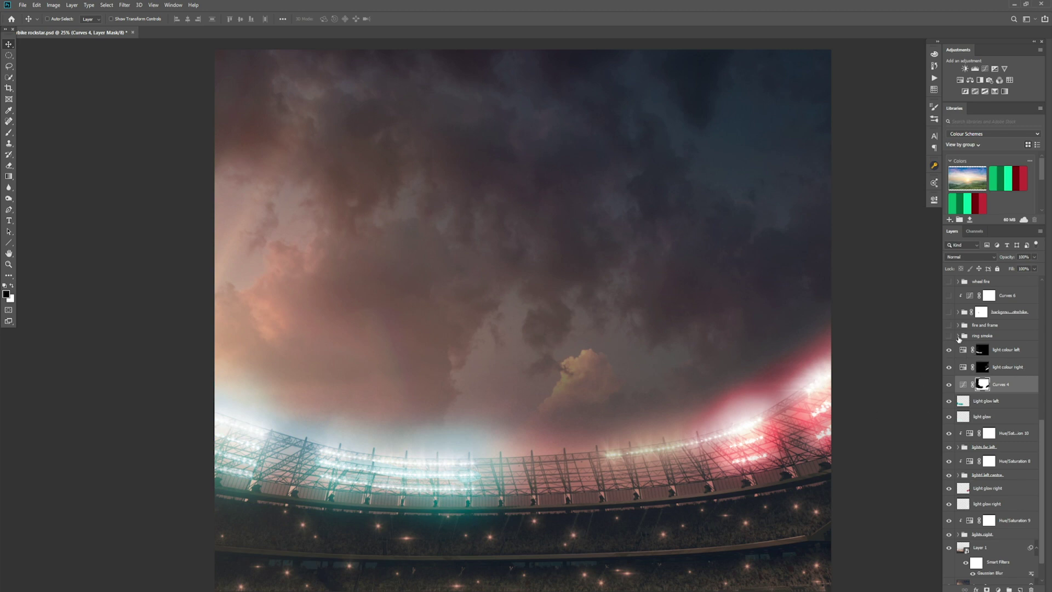
pyautogui.click(958, 336)
pyautogui.click(958, 336)
pyautogui.click(949, 326)
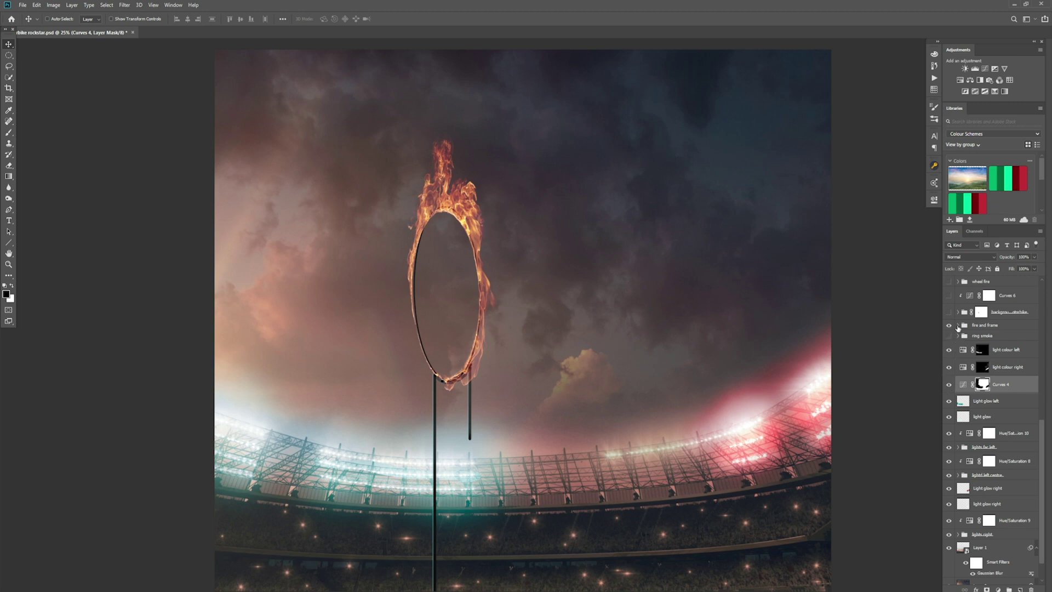
# Step: In the fire and frame group, set Layer 3 to Normal blending for comparison and restore it to Screen
pyautogui.click(957, 327)
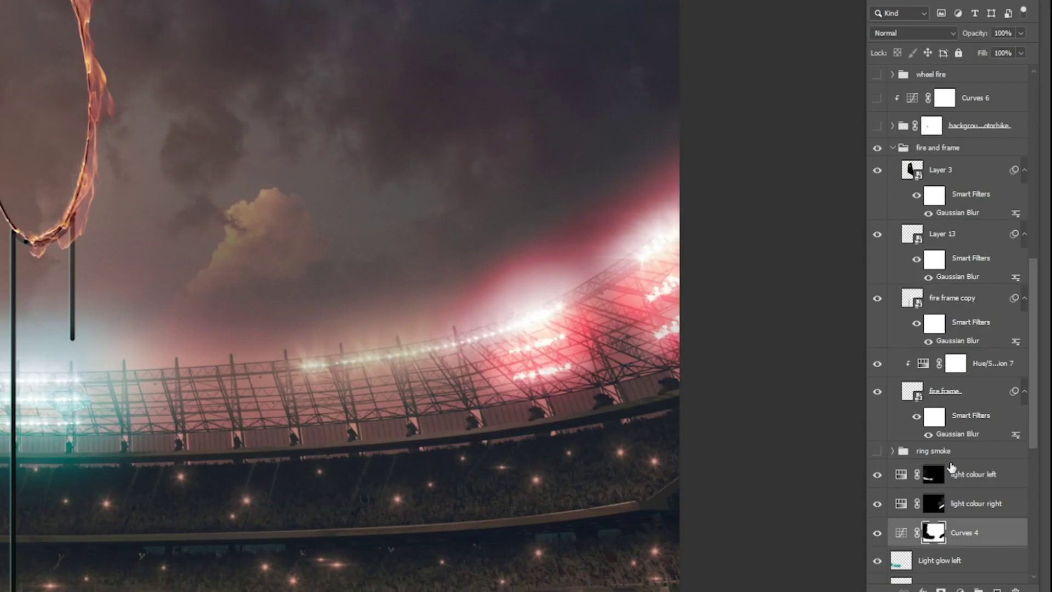
pyautogui.scroll(1, 951, 450)
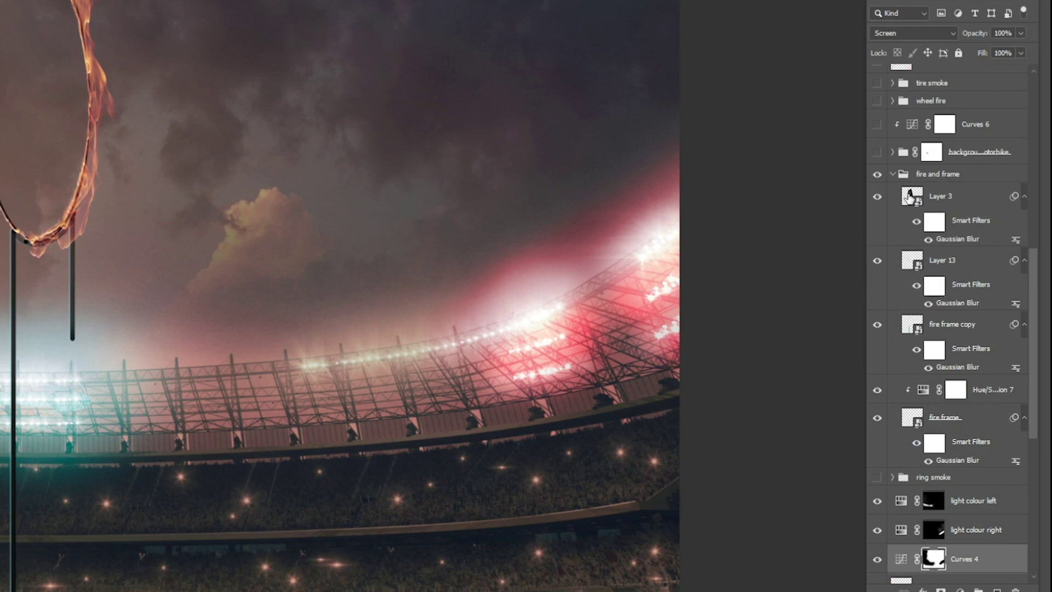
pyautogui.click(908, 198)
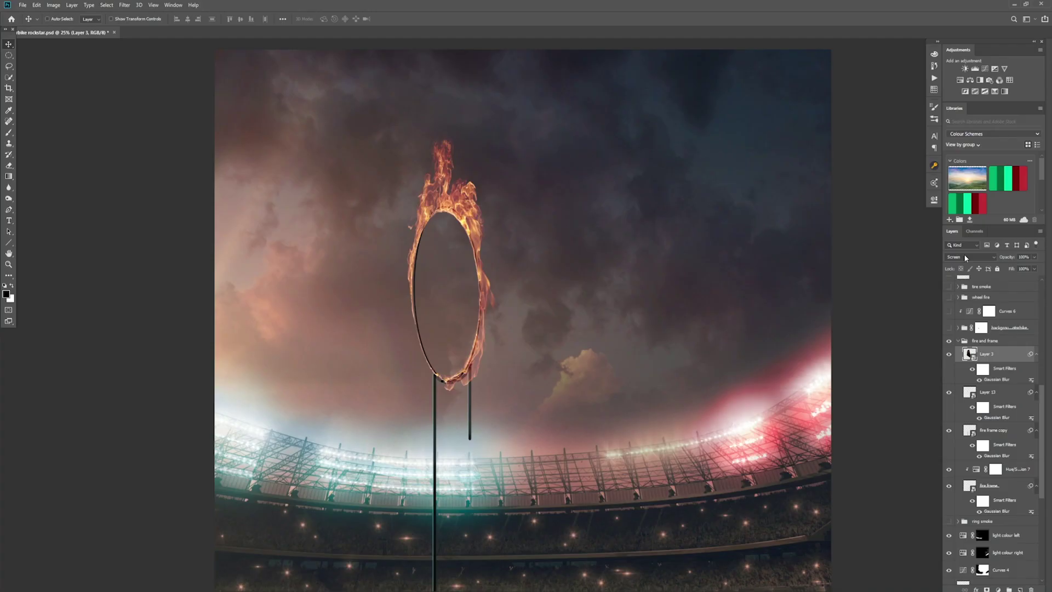
pyautogui.click(966, 257)
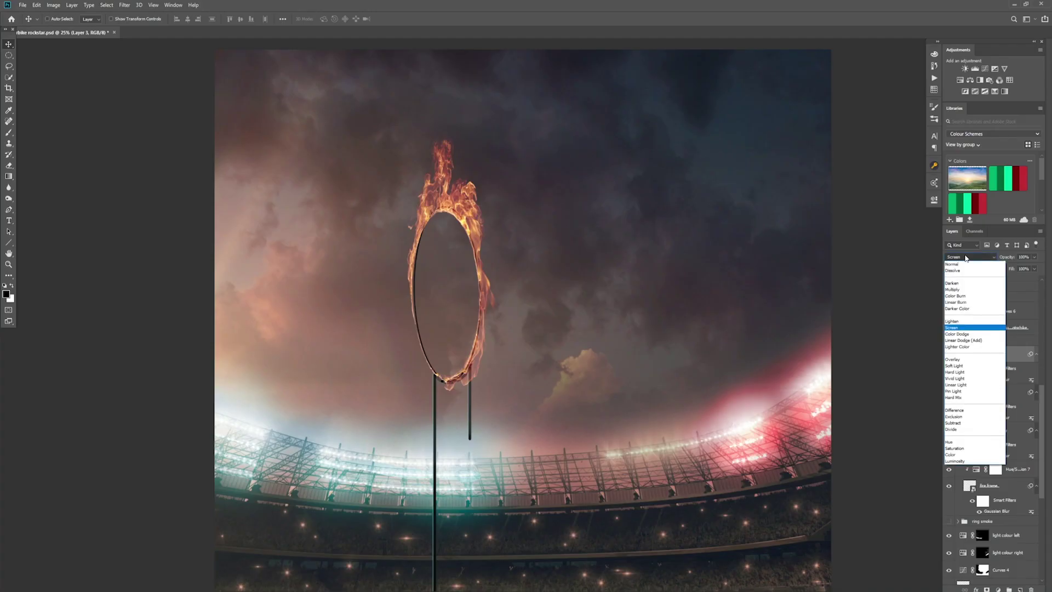
pyautogui.click(966, 267)
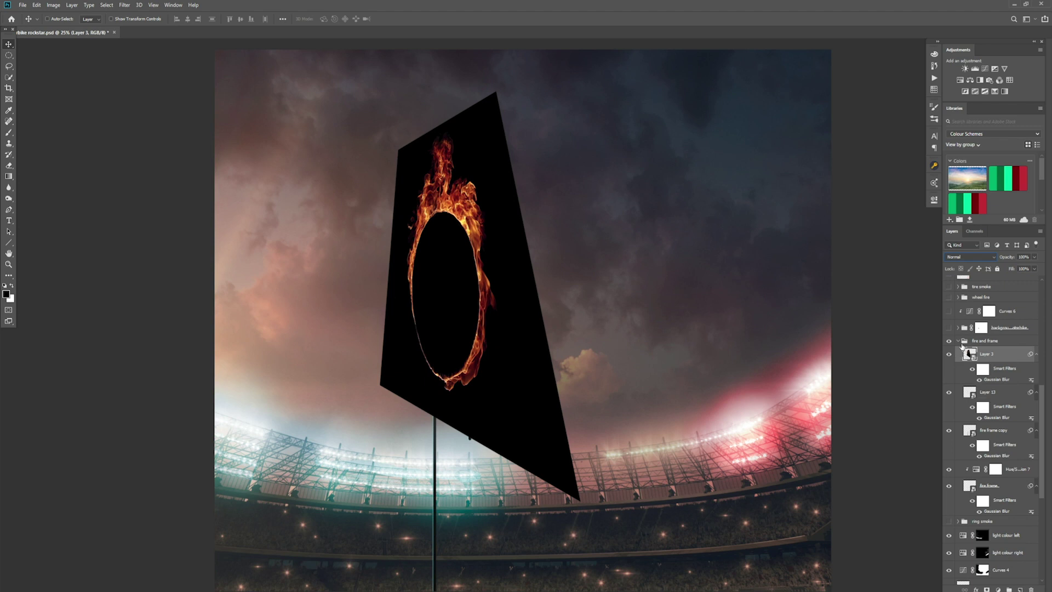
pyautogui.click(972, 258)
pyautogui.click(955, 331)
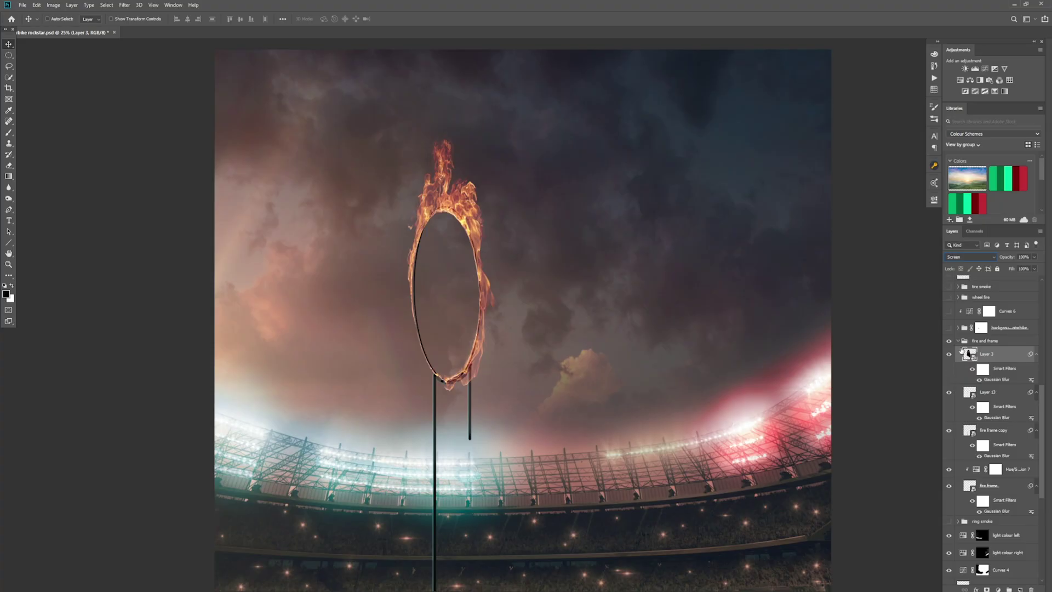
pyautogui.click(958, 342)
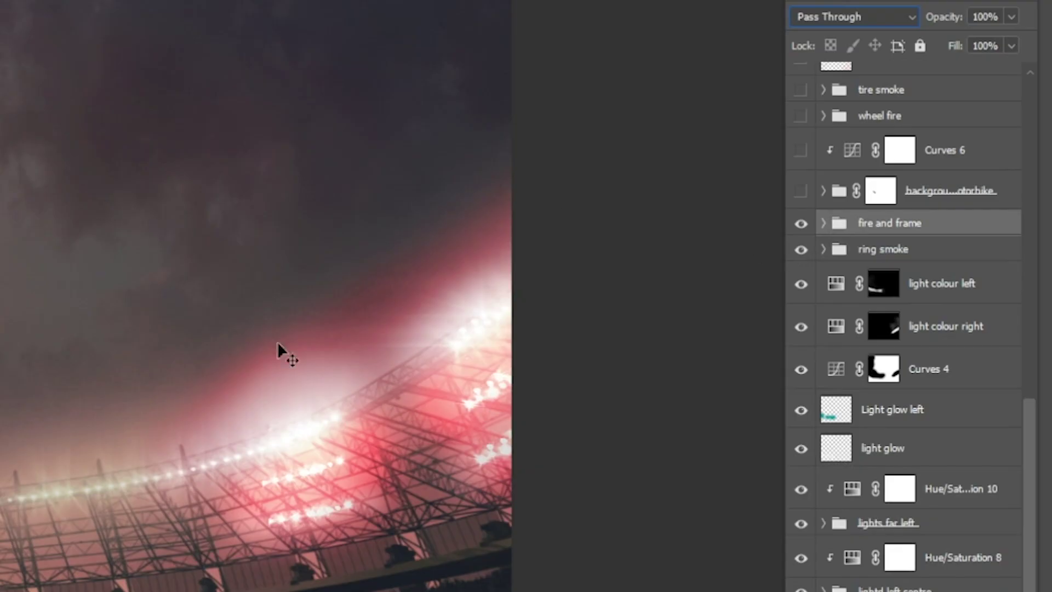
# Step: In the ring smoke group, set the Layer 23 smoke to Normal blending for comparison and restore it to Screen
pyautogui.click(822, 251)
pyautogui.click(822, 250)
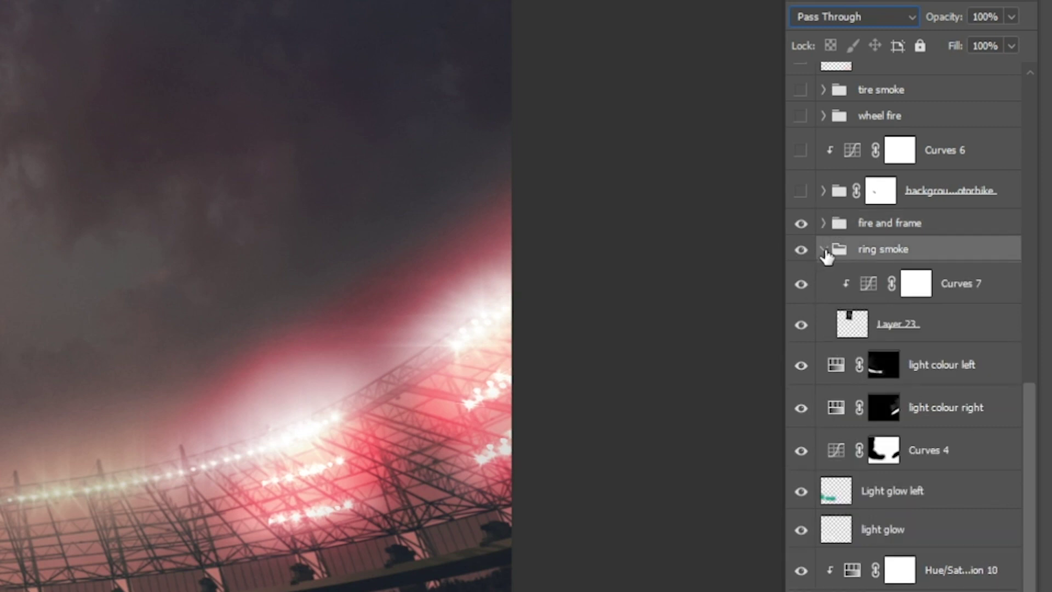
pyautogui.click(852, 325)
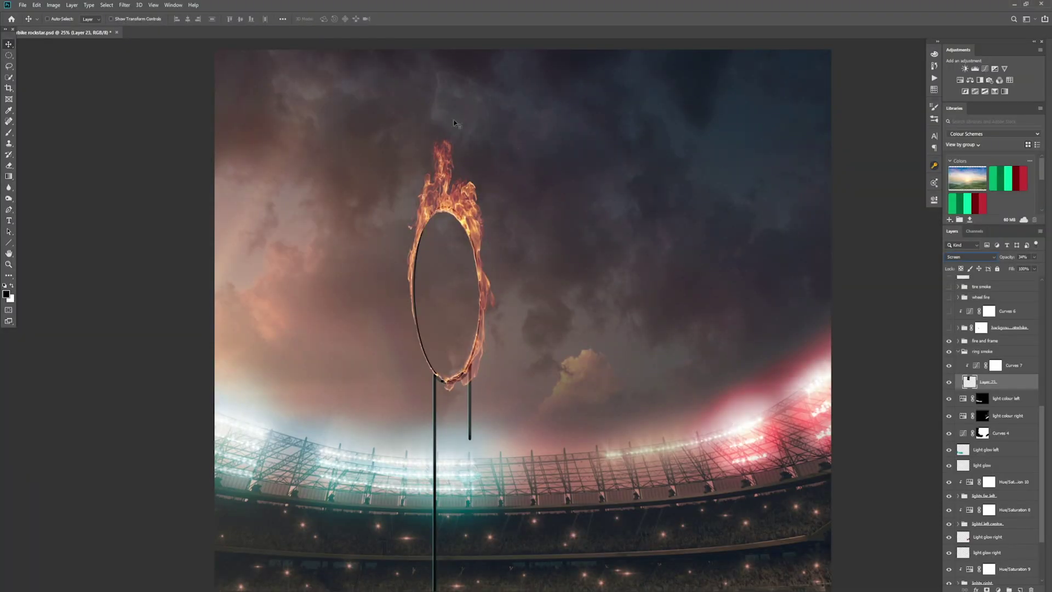
pyautogui.click(962, 258)
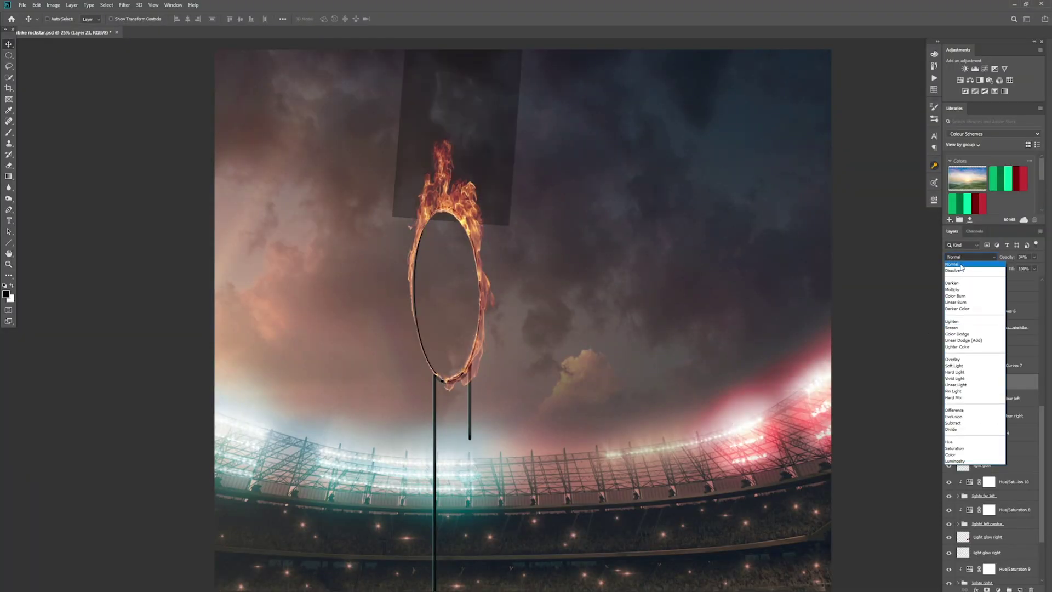
pyautogui.click(964, 264)
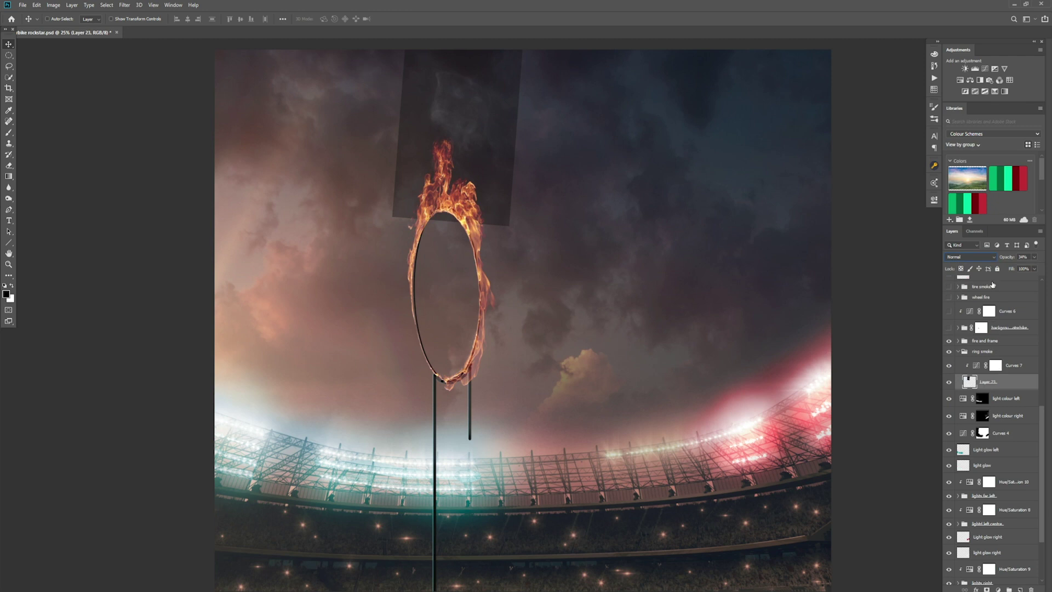
pyautogui.click(968, 257)
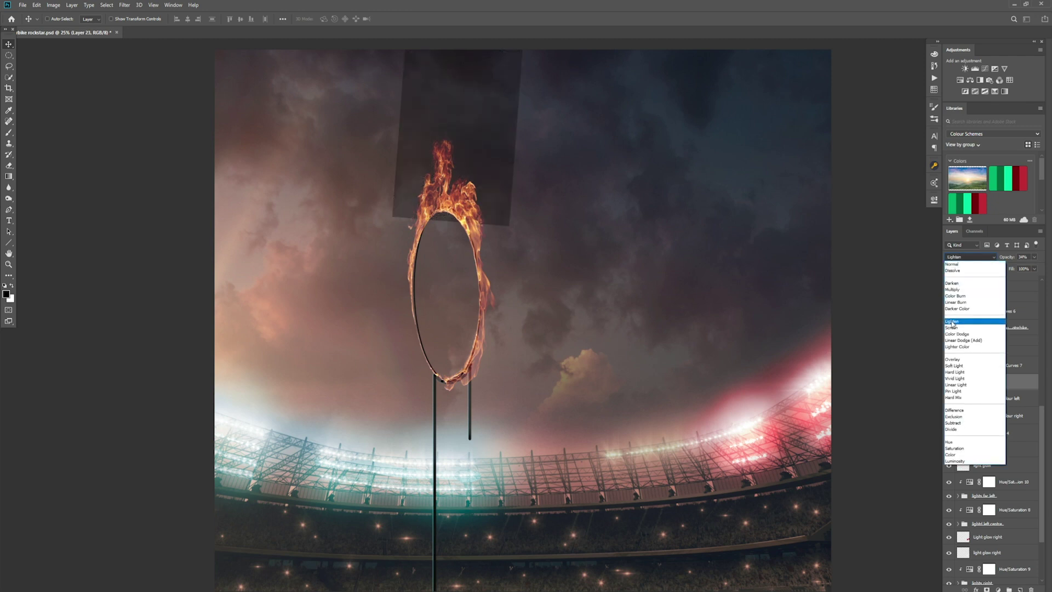
pyautogui.click(952, 328)
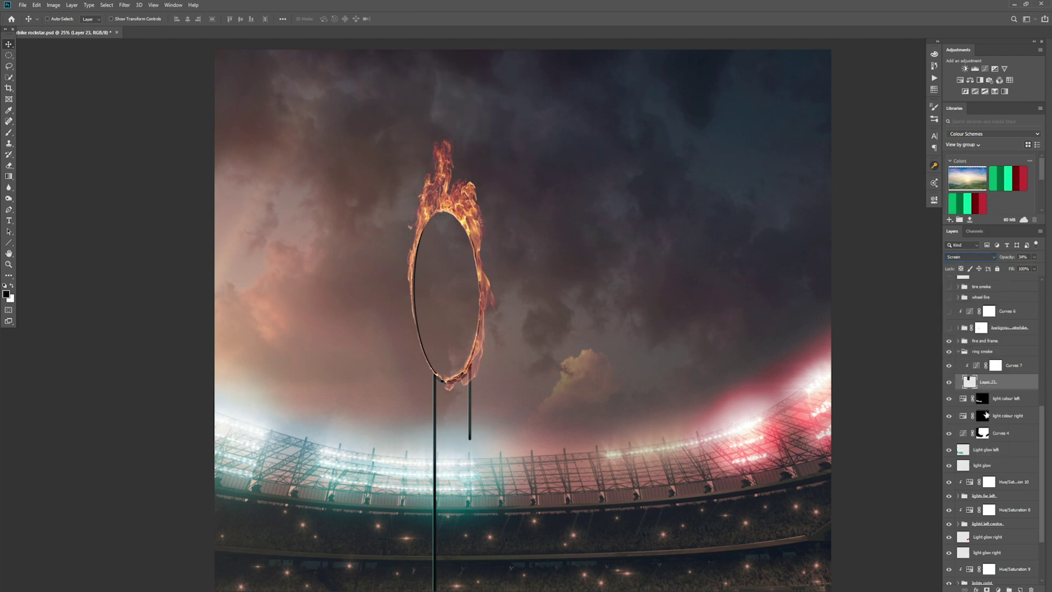
pyautogui.click(958, 351)
# Step: Show the masked background motorbike group with the rider jumping through the fire ring
pyautogui.scroll(2, 963, 345)
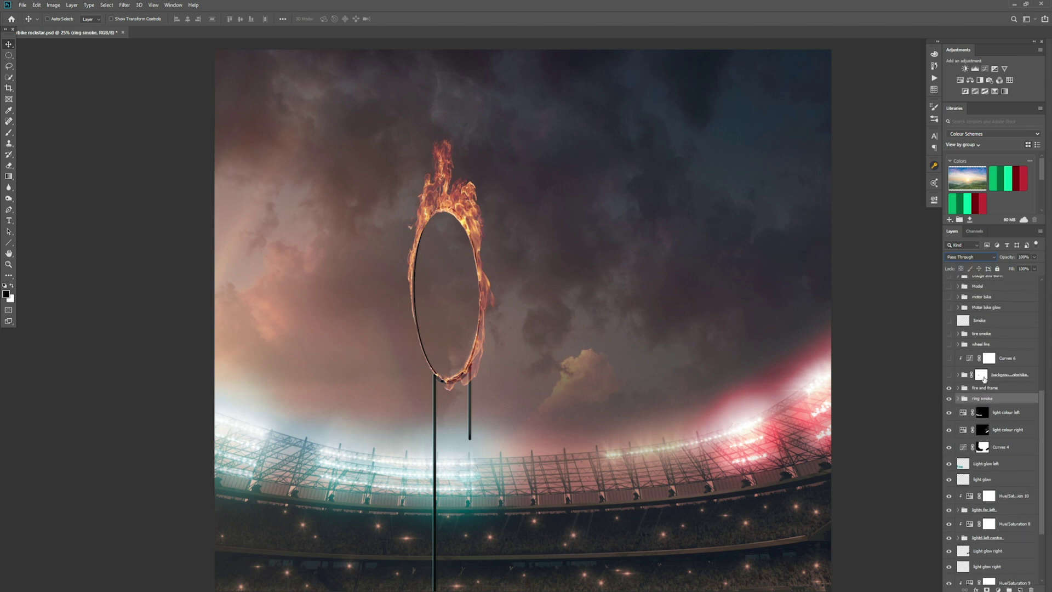
pyautogui.scroll(2, 984, 379)
pyautogui.click(949, 422)
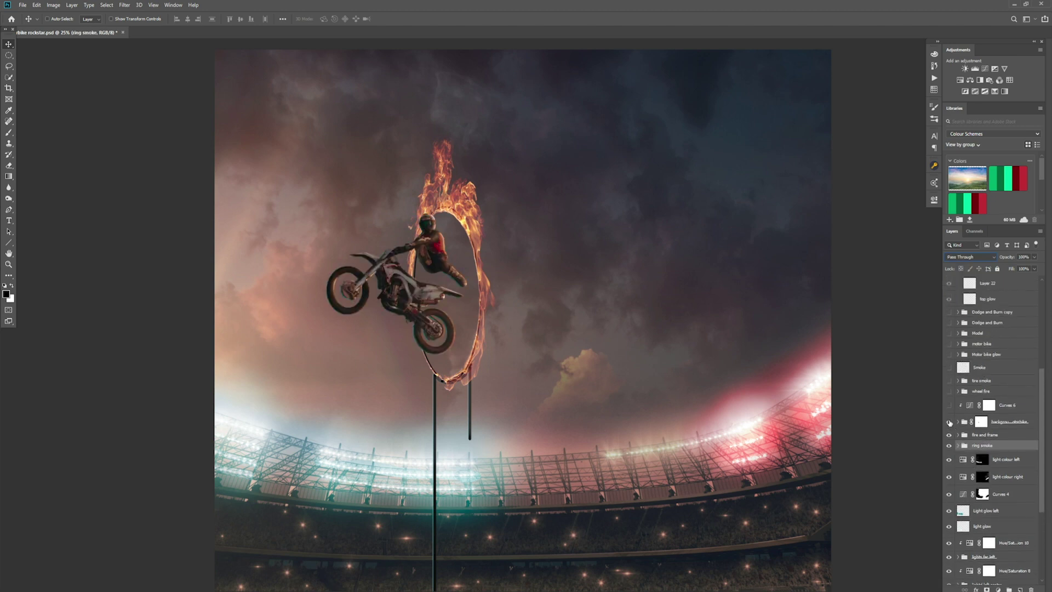
pyautogui.scroll(-1, 953, 417)
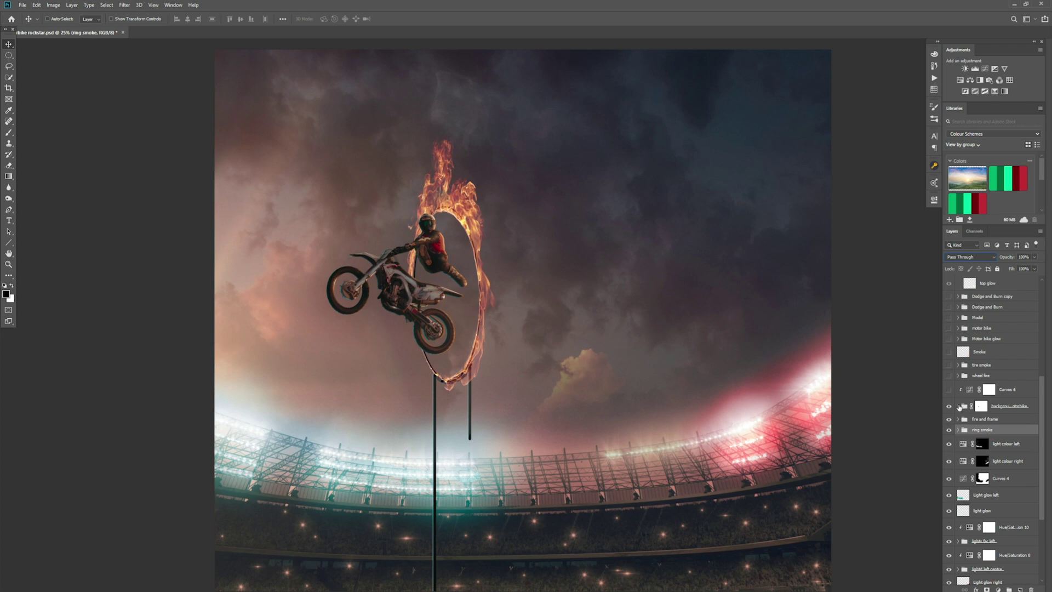
# Step: Examine the layers inside the background motorbike group, including its blurred motorbike copies and their clipped adjustments, and collapse the group
pyautogui.click(958, 406)
pyautogui.scroll(-6, 963, 543)
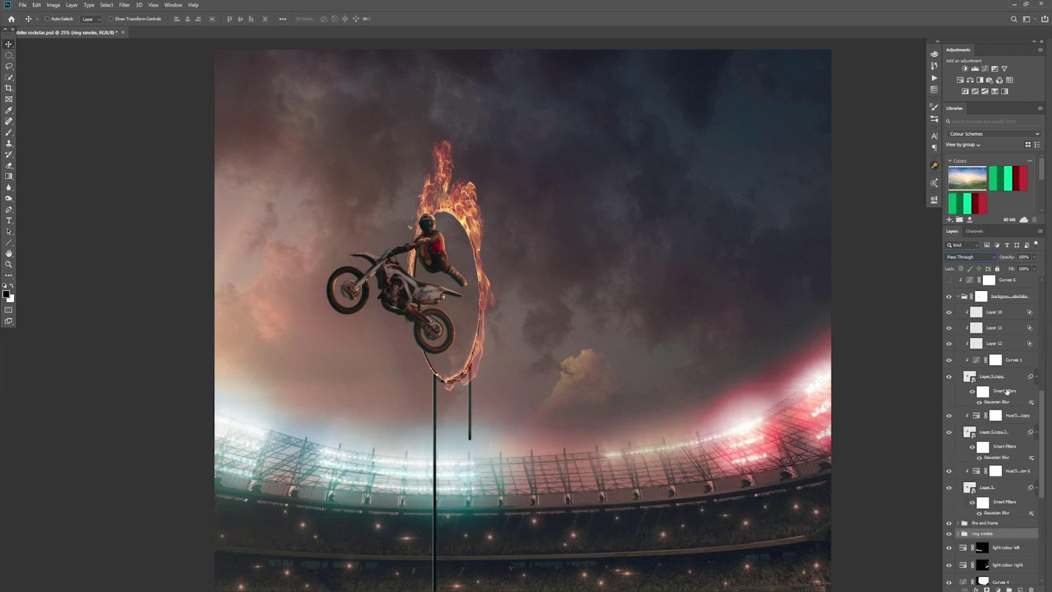
pyautogui.scroll(3, 1006, 390)
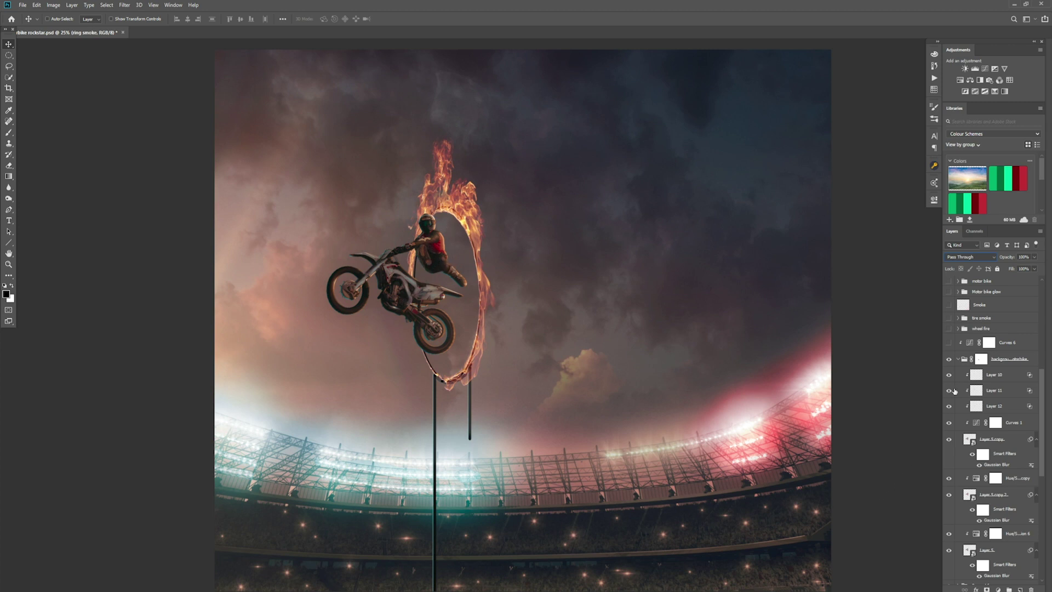
pyautogui.click(958, 359)
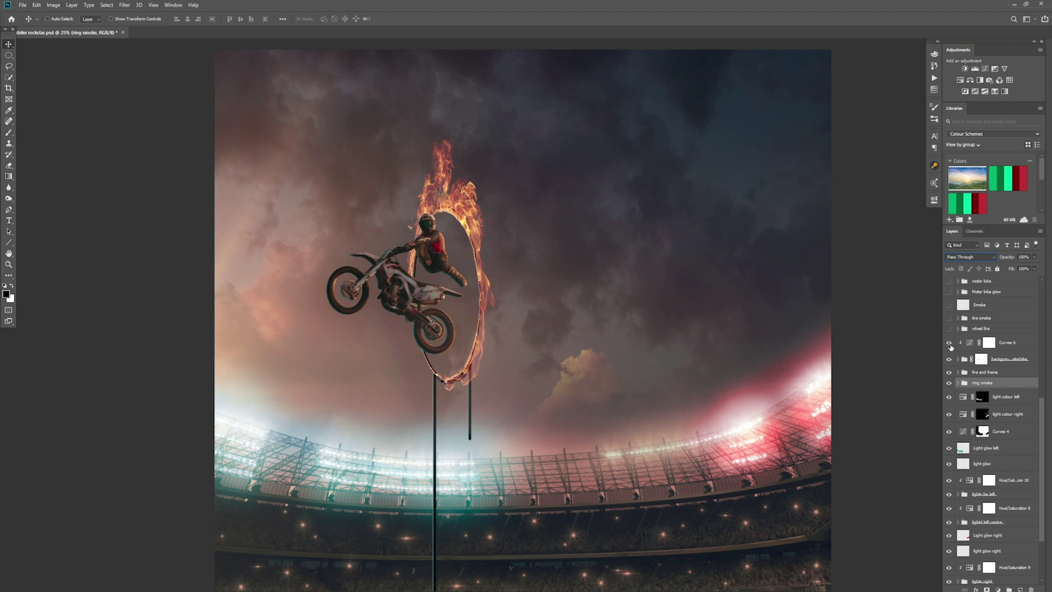
# Step: Inspect the curve of the Curves 6 adjustment clipped to the background motorbike group
pyautogui.scroll(2, 991, 395)
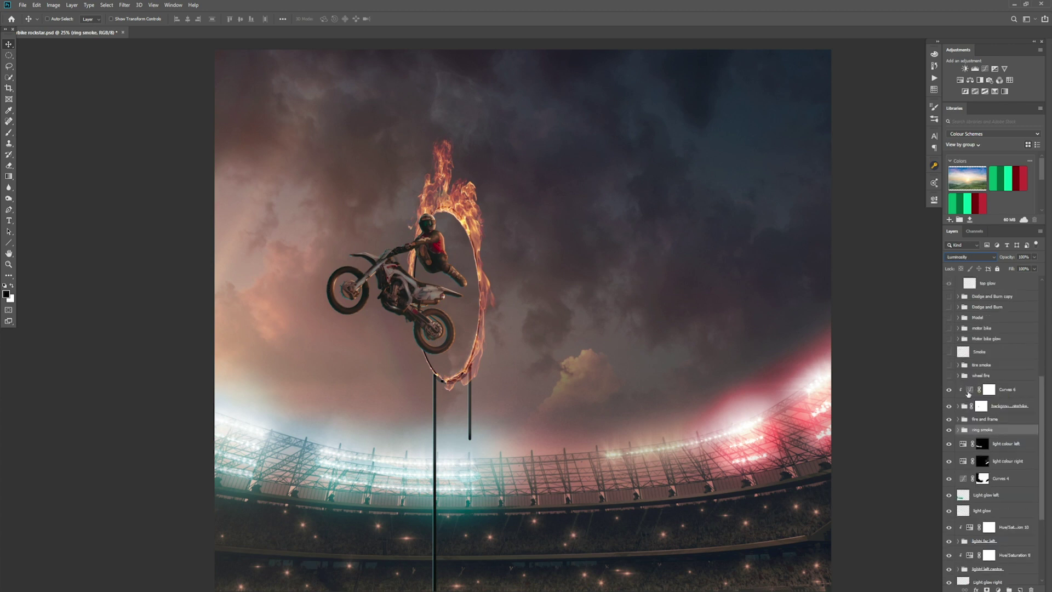
pyautogui.doubleClick(969, 389)
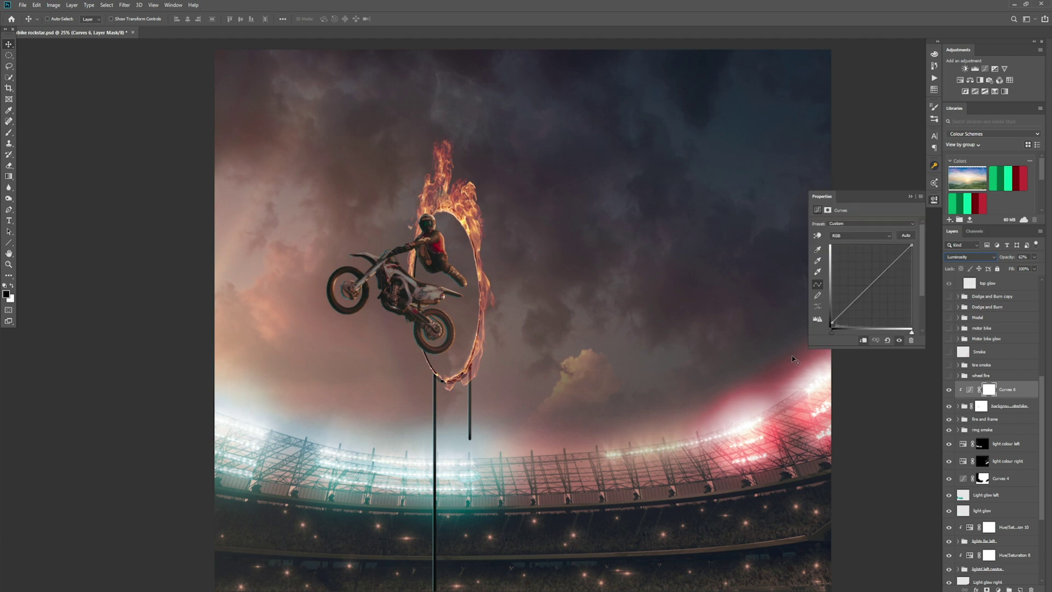
pyautogui.click(914, 197)
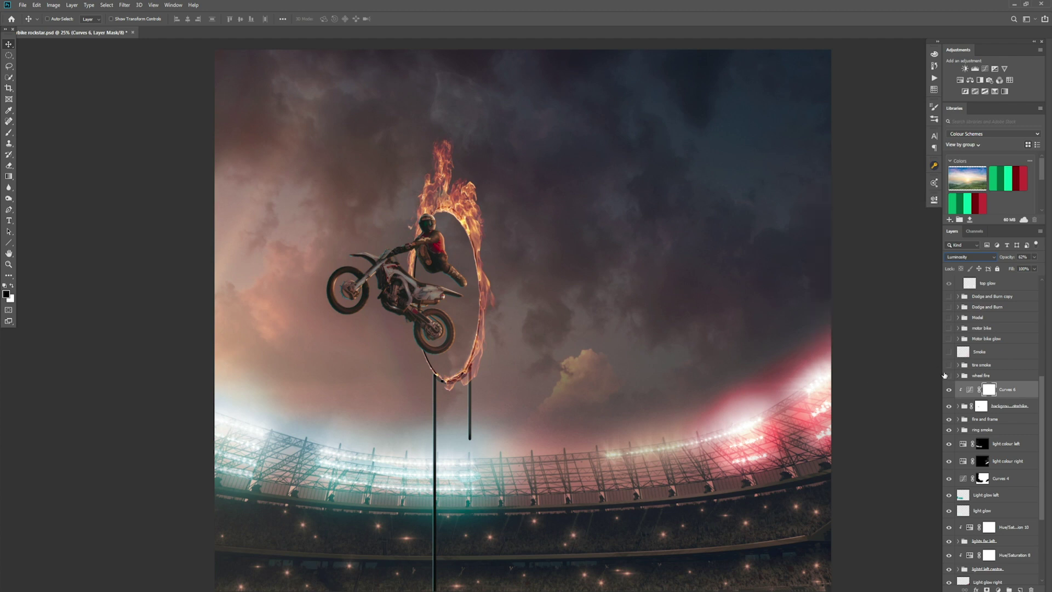
# Step: Show the wheel fire and tire smoke groups and the Smoke layer, leaving the Smoke layer selected
pyautogui.click(949, 376)
pyautogui.click(950, 366)
pyautogui.scroll(3, 950, 379)
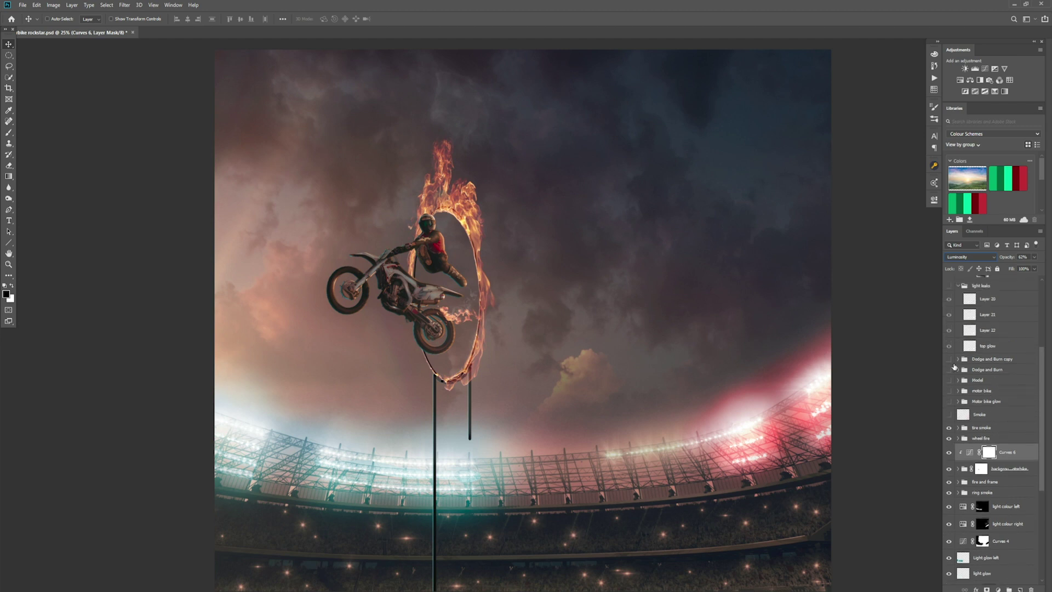
pyautogui.click(949, 415)
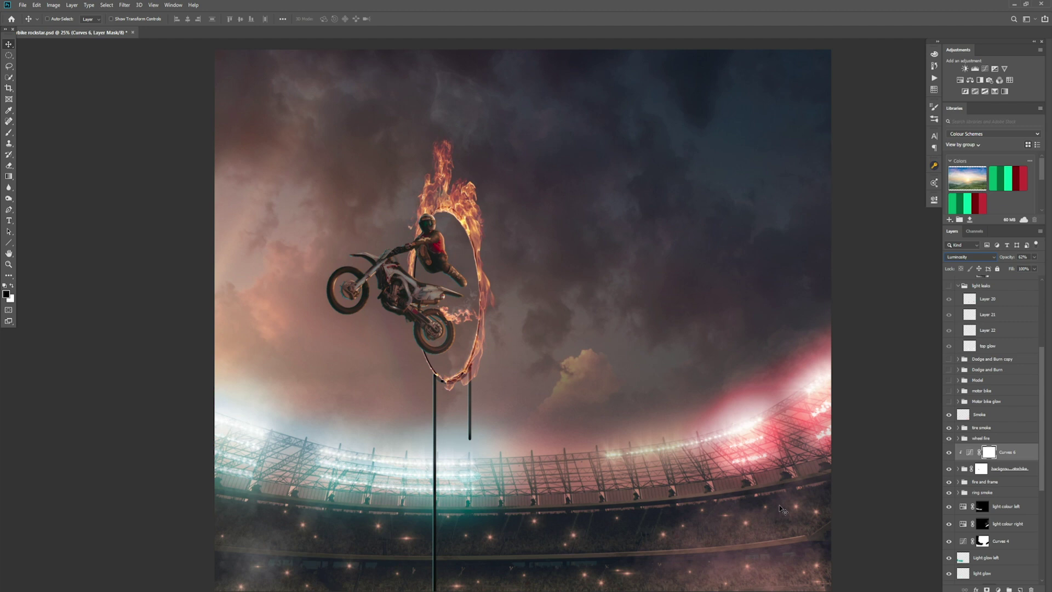
pyautogui.click(957, 411)
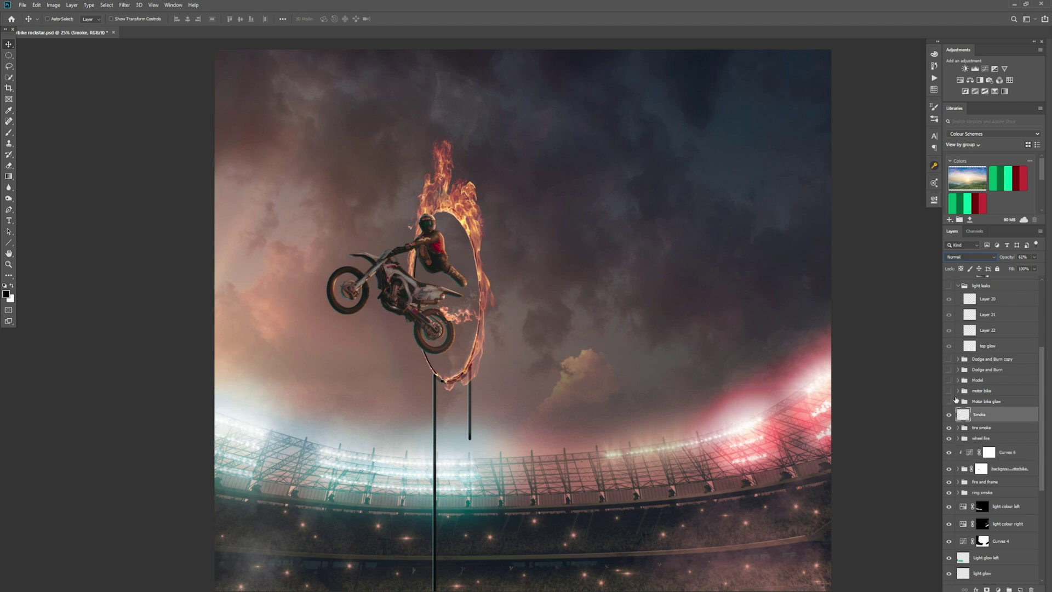
# Step: Show the Model, Dodge and Burn, Dodge and Burn copy and motor bike groups
pyautogui.click(949, 380)
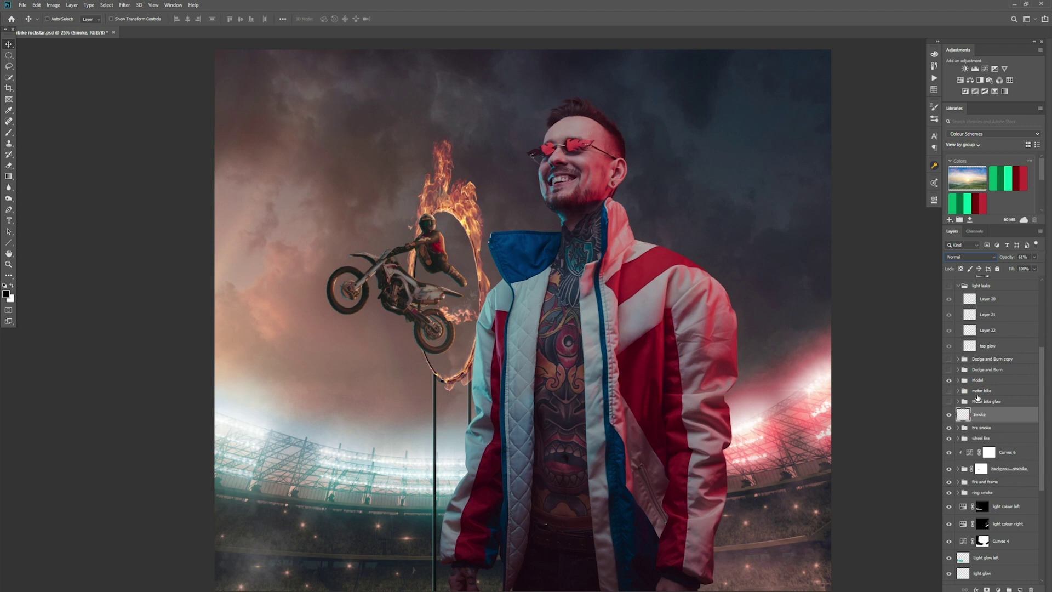
pyautogui.click(950, 370)
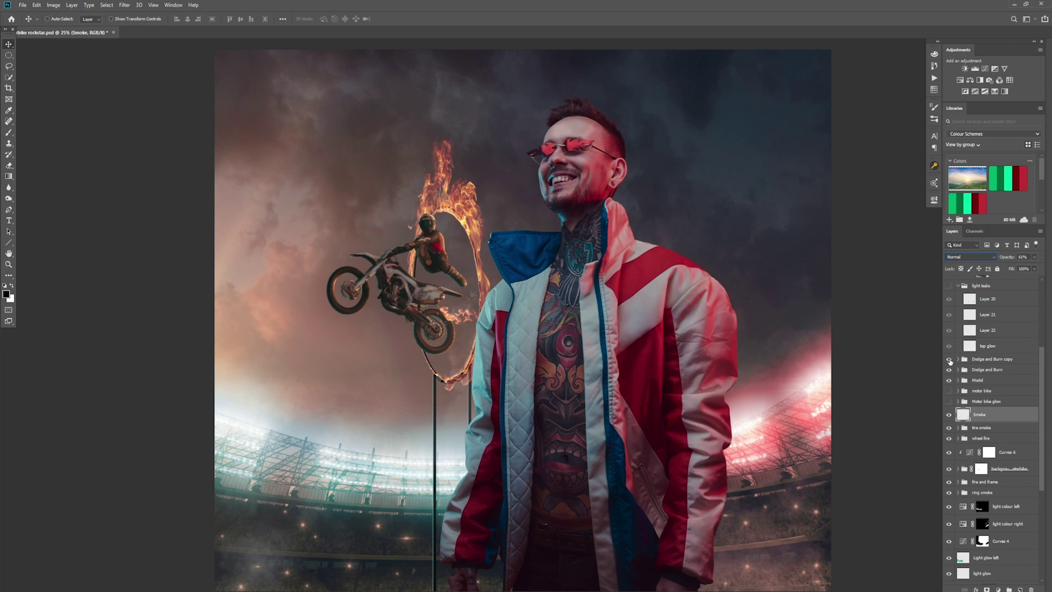
pyautogui.moveTo(950, 360)
pyautogui.mouseDown()
pyautogui.moveTo(951, 373)
pyautogui.moveTo(949, 360)
pyautogui.mouseUp()
pyautogui.click(949, 391)
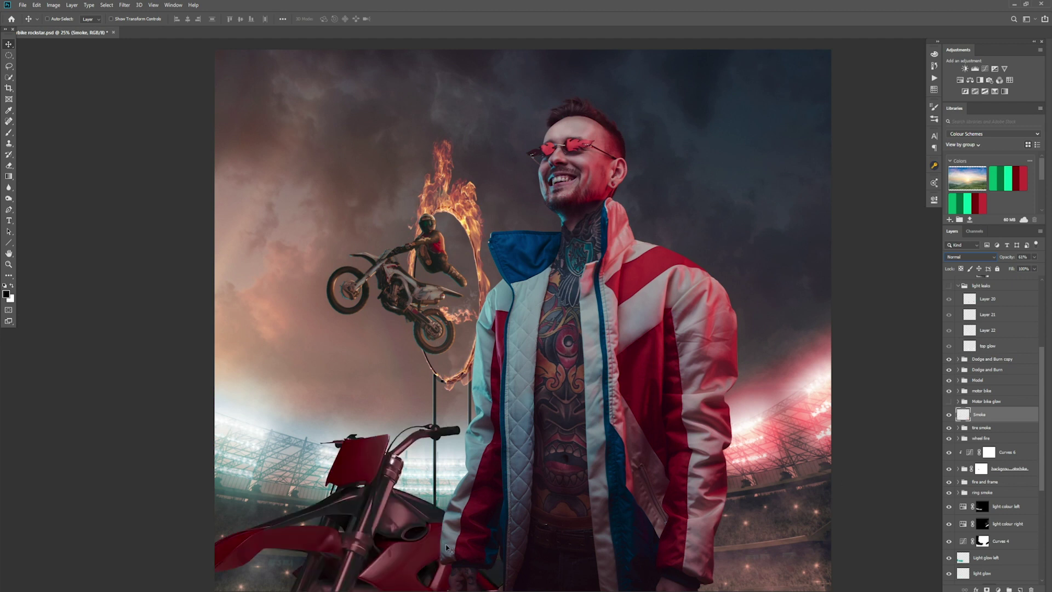
# Step: In the motor bike group, inspect the Curves 2 curve and compare the bike with Curves 2 and the Hue/Saturation adjustment switched off and on
pyautogui.click(958, 391)
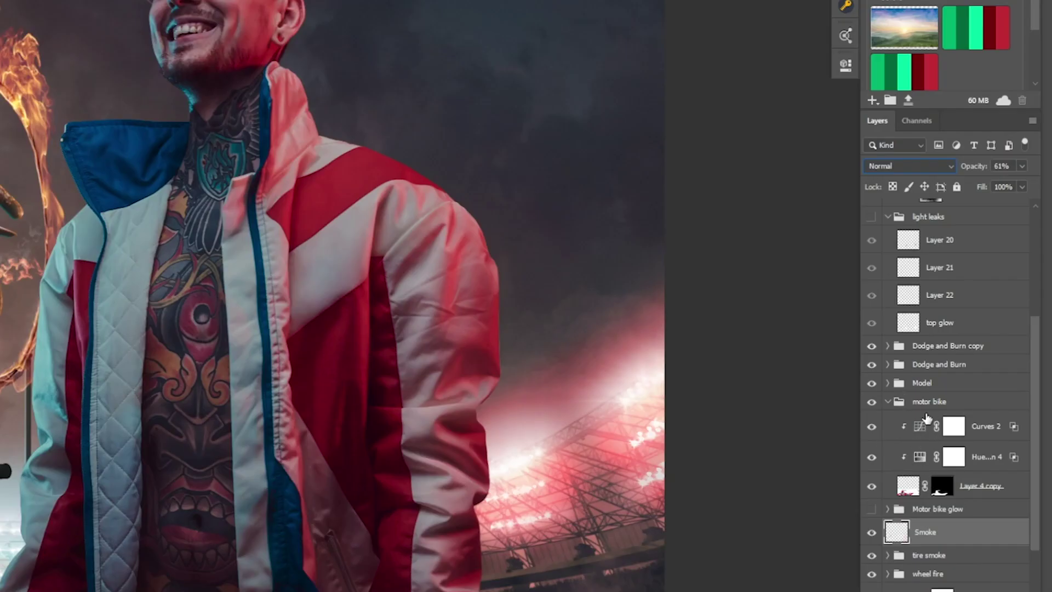
pyautogui.doubleClick(921, 431)
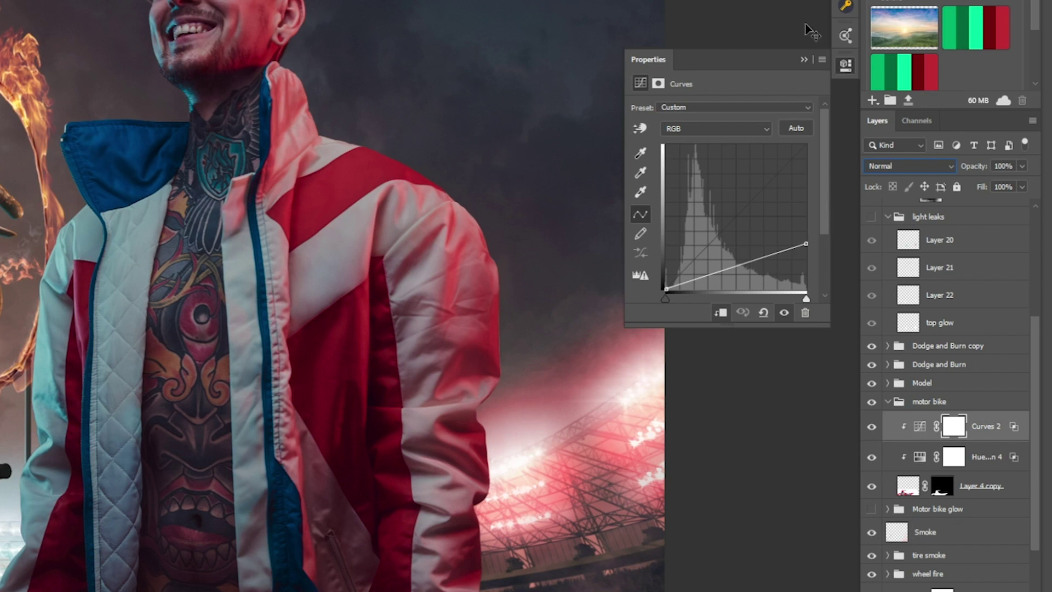
pyautogui.click(804, 59)
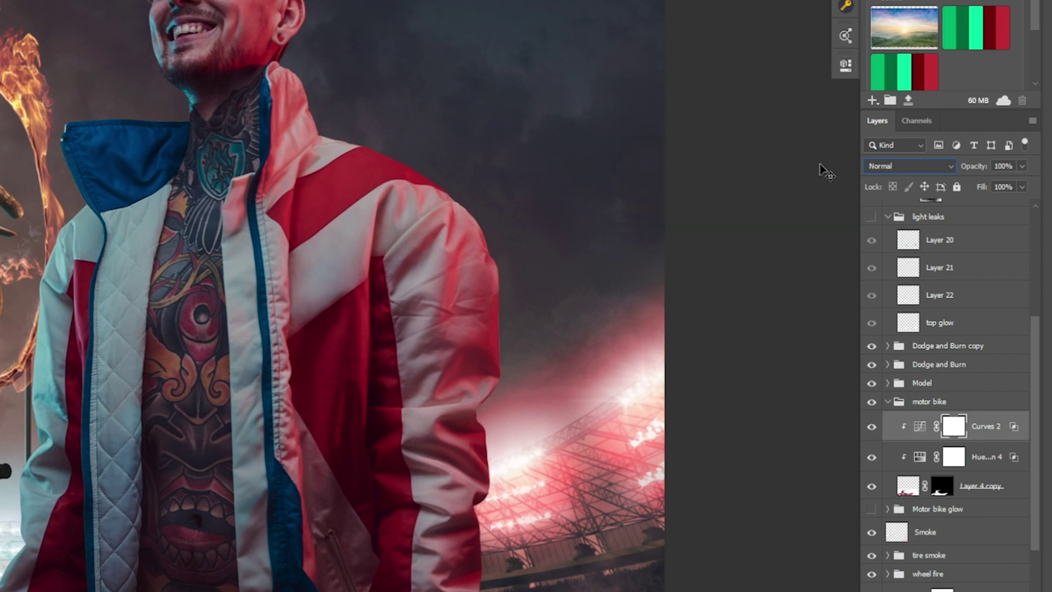
pyautogui.click(871, 431)
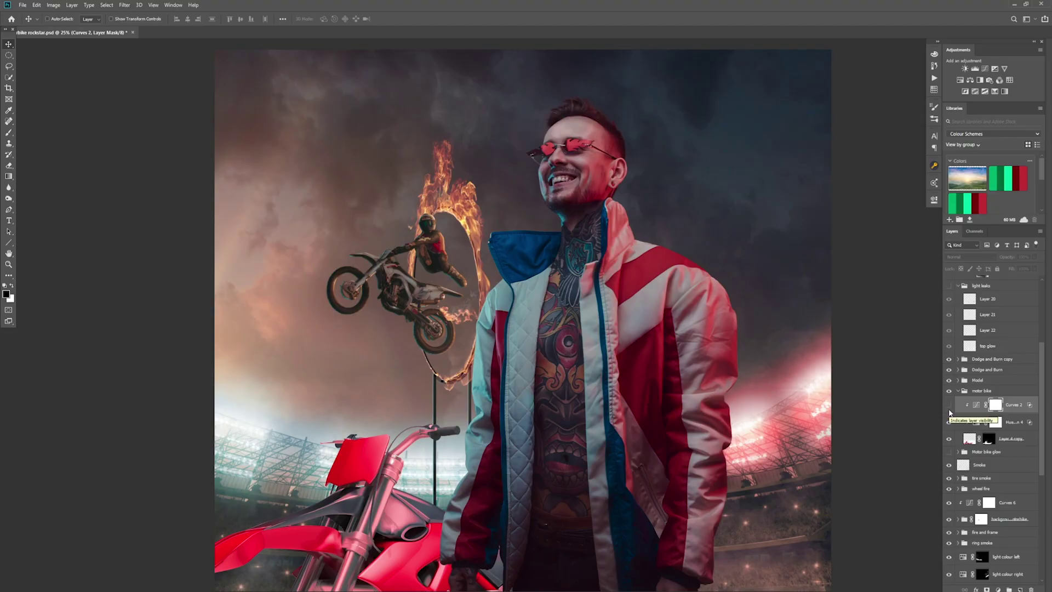
pyautogui.click(871, 428)
pyautogui.click(950, 406)
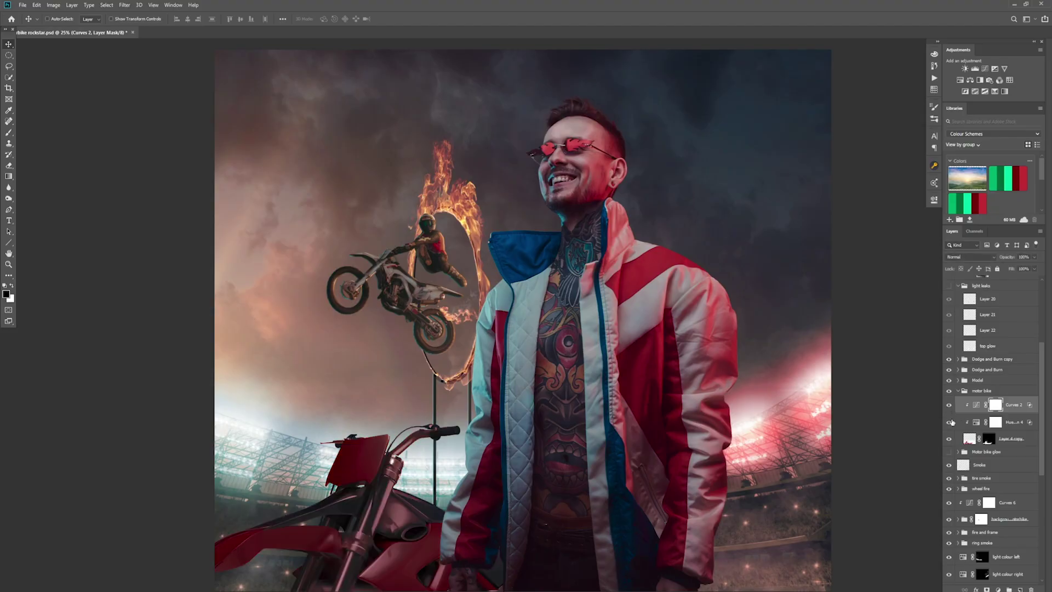
pyautogui.click(950, 423)
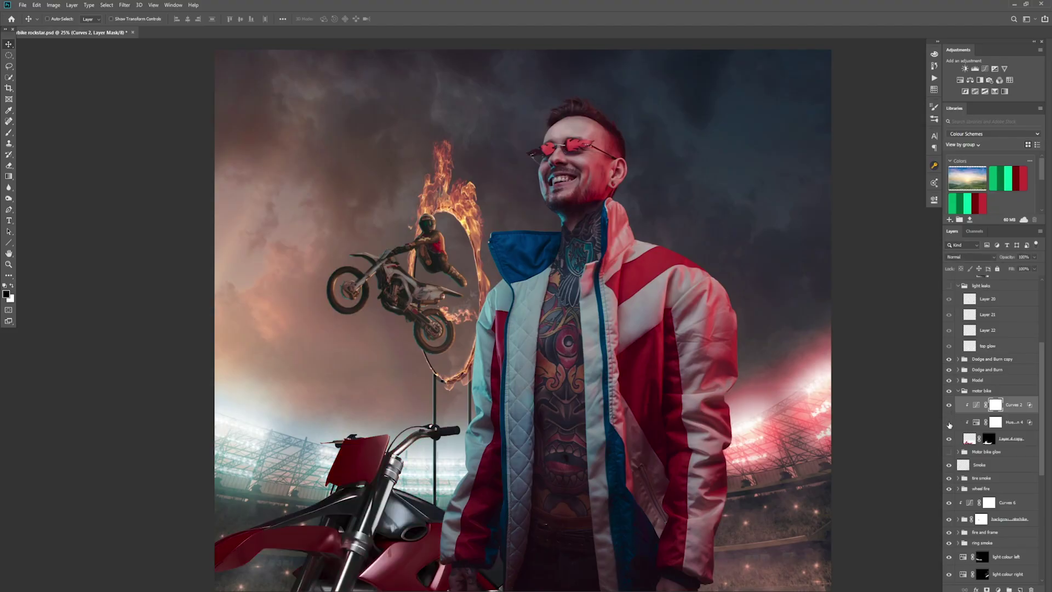
pyautogui.click(950, 423)
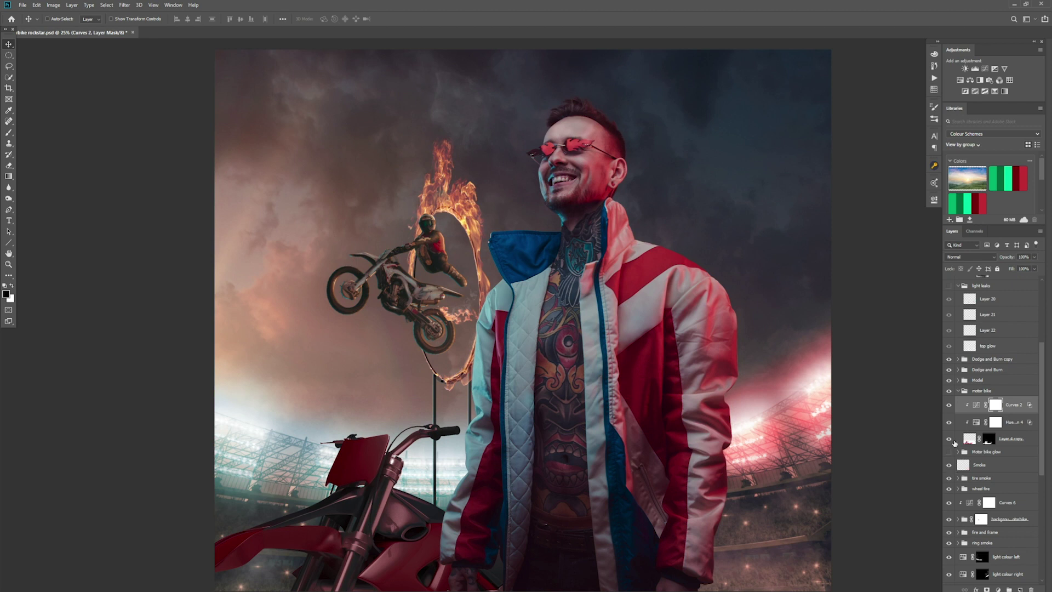
# Step: Show the Motor bike glow group behind the bike, collapse the motor bike group and delete the glow group
pyautogui.click(949, 452)
pyautogui.click(949, 453)
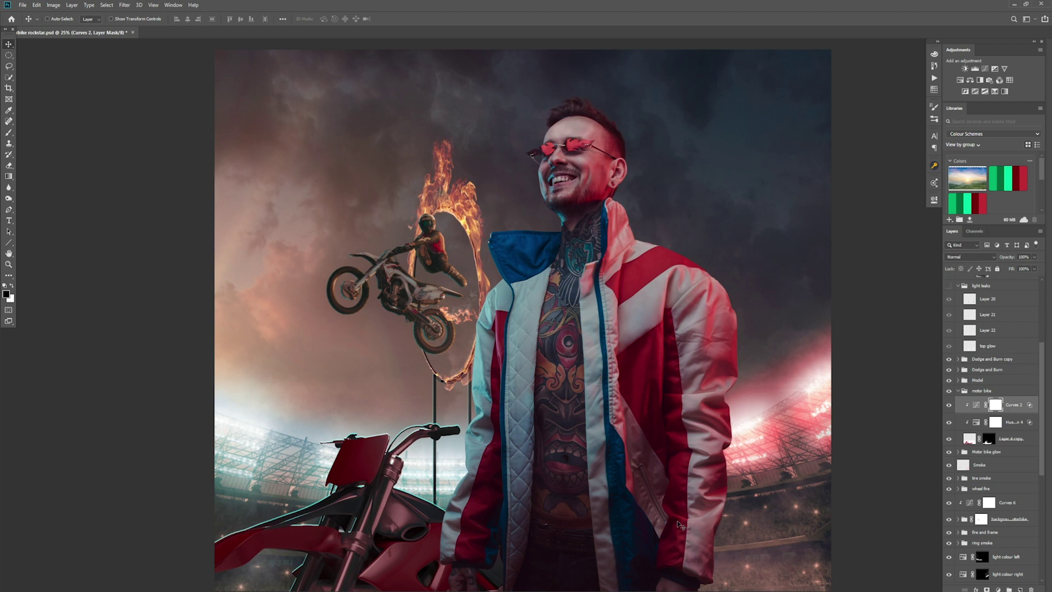
pyautogui.click(965, 391)
pyautogui.click(958, 391)
pyautogui.click(1008, 402)
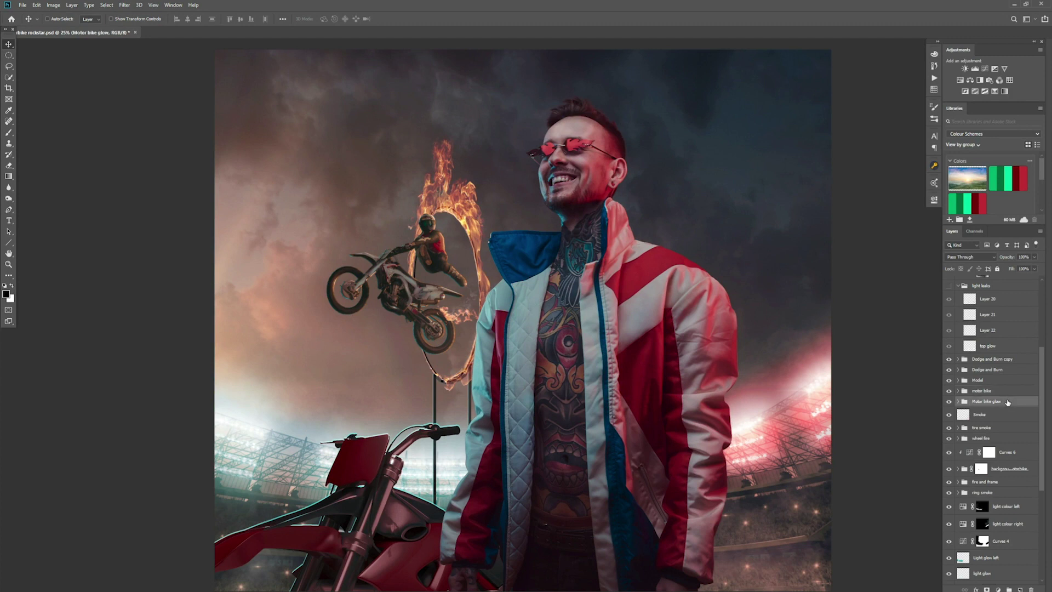
pyautogui.press('Delete')
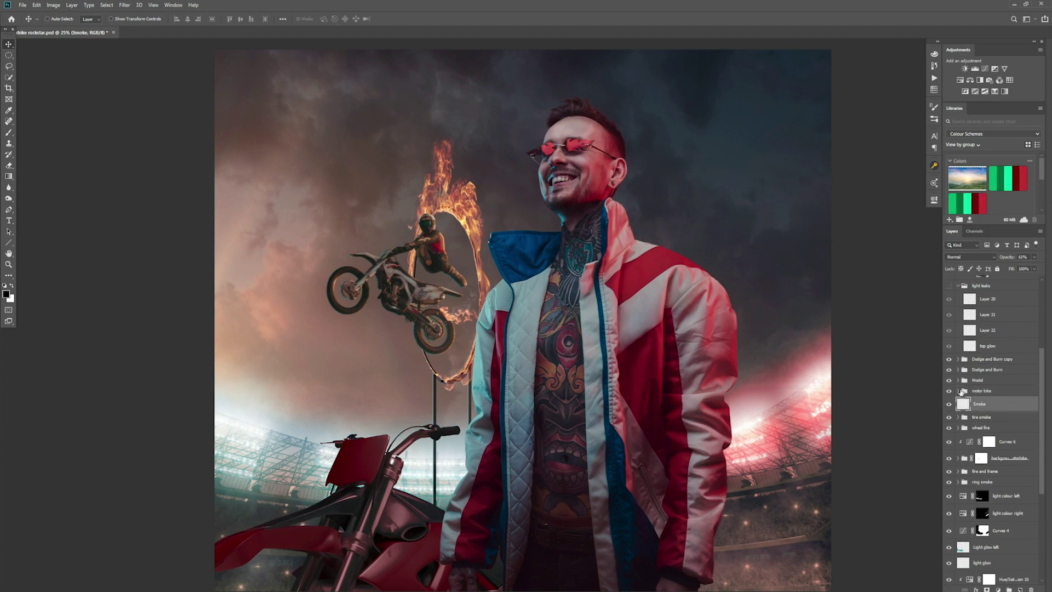
# Step: Duplicate Layer 4 copy in the motor bike group and move the original below the group, directly above the Smoke layer
pyautogui.click(958, 391)
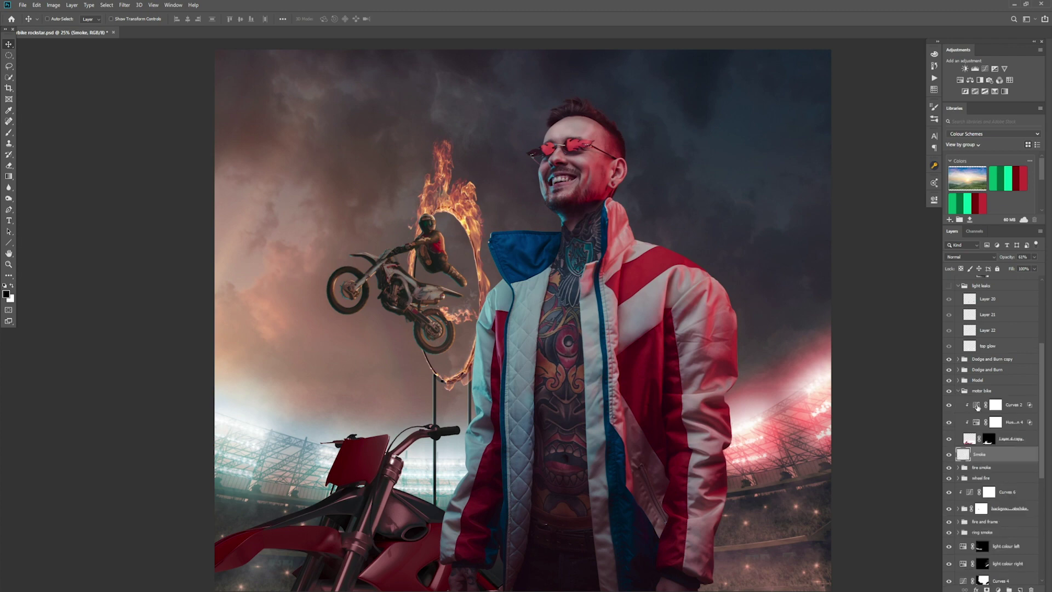
pyautogui.click(970, 439)
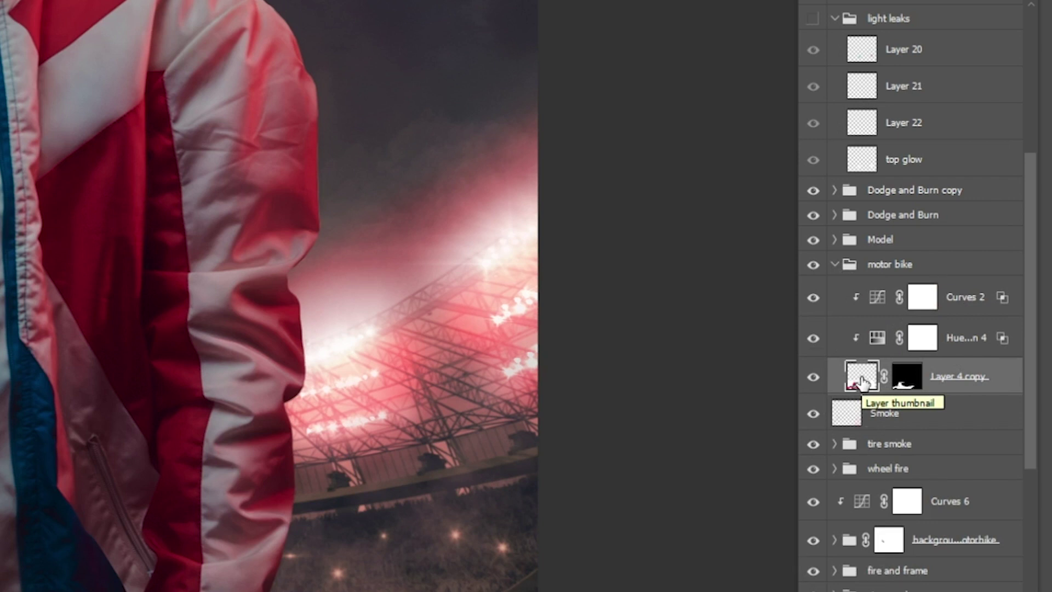
pyautogui.hotkey('ctrl', 'j')
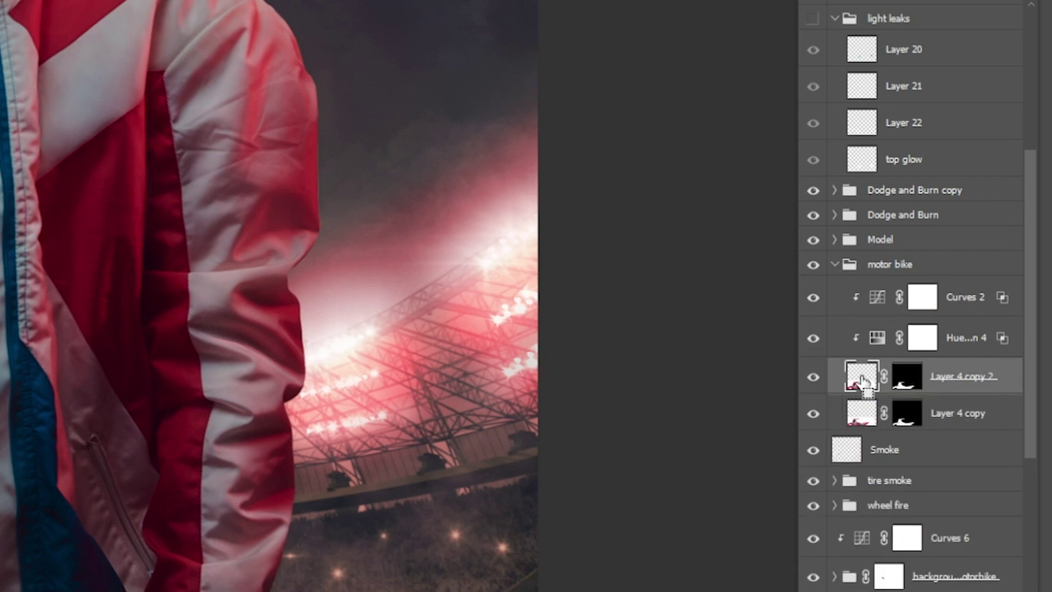
pyautogui.click(885, 414)
pyautogui.moveTo(981, 416); pyautogui.dragTo(978, 437)
pyautogui.click(835, 264)
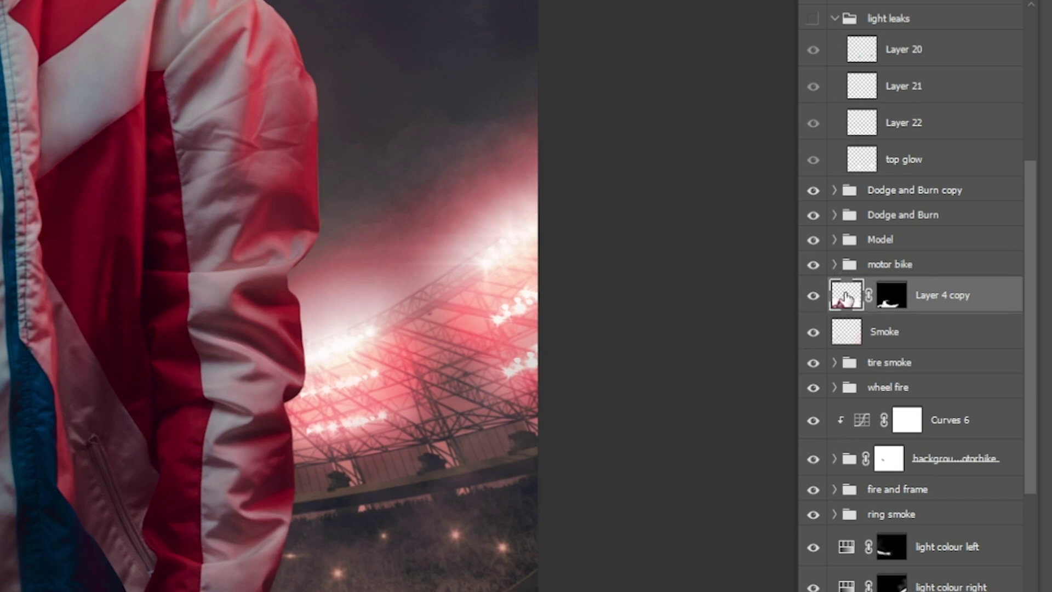
# Step: Hide the motor bike group and add a Hue/Saturation adjustment clipped to Layer 4 copy
pyautogui.click(814, 265)
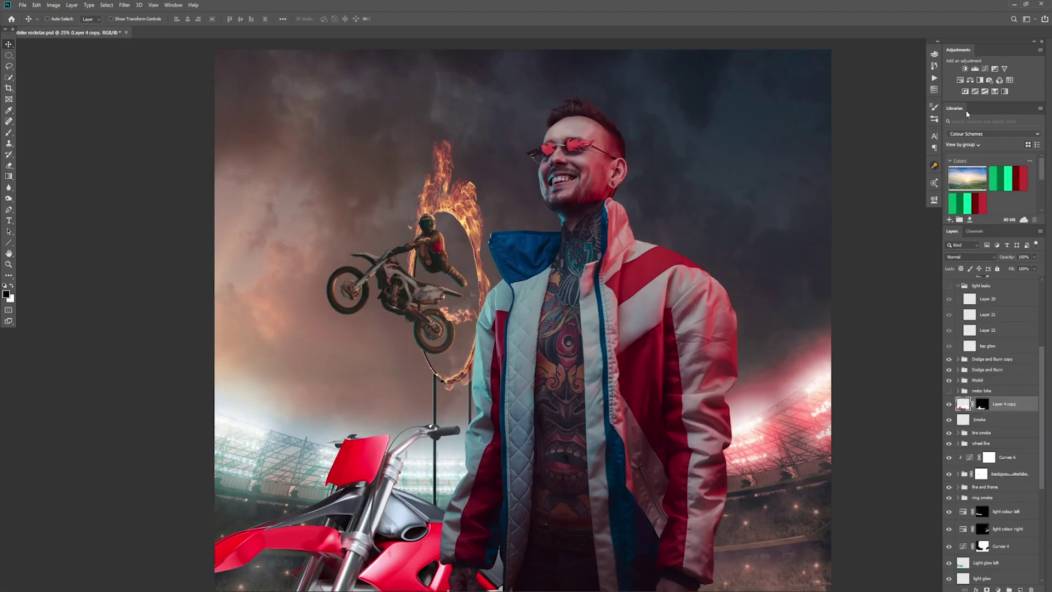
pyautogui.click(961, 81)
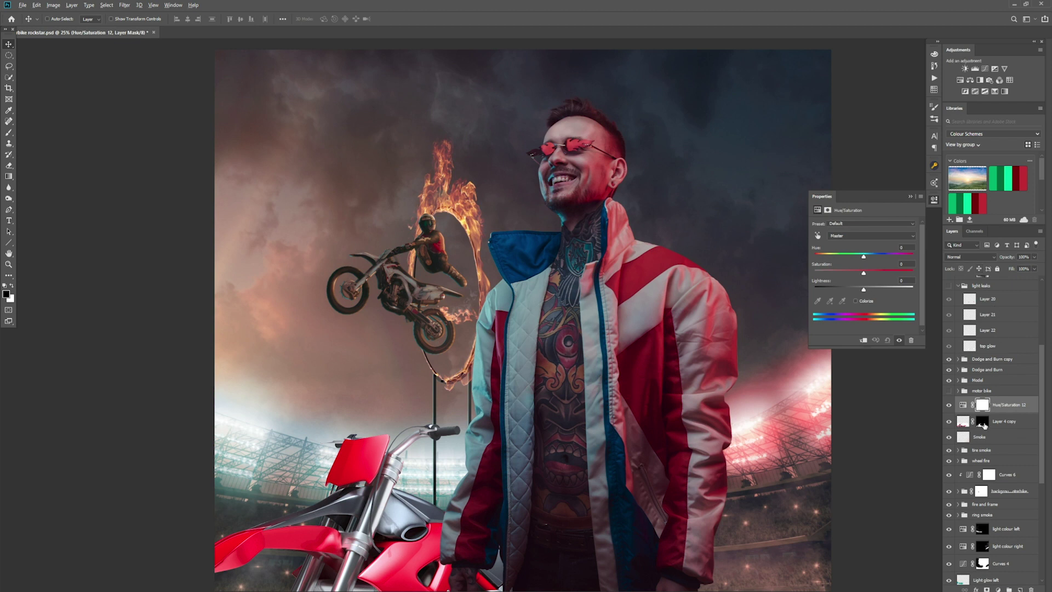
pyautogui.keyDown('alt'); pyautogui.click(971, 412); pyautogui.keyUp('alt')
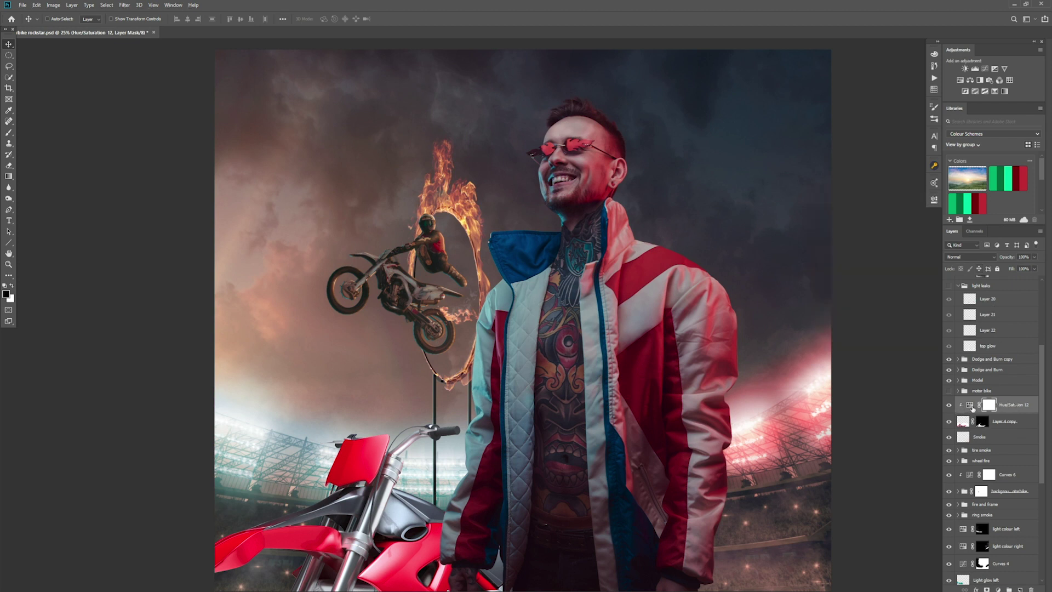
pyautogui.doubleClick(970, 406)
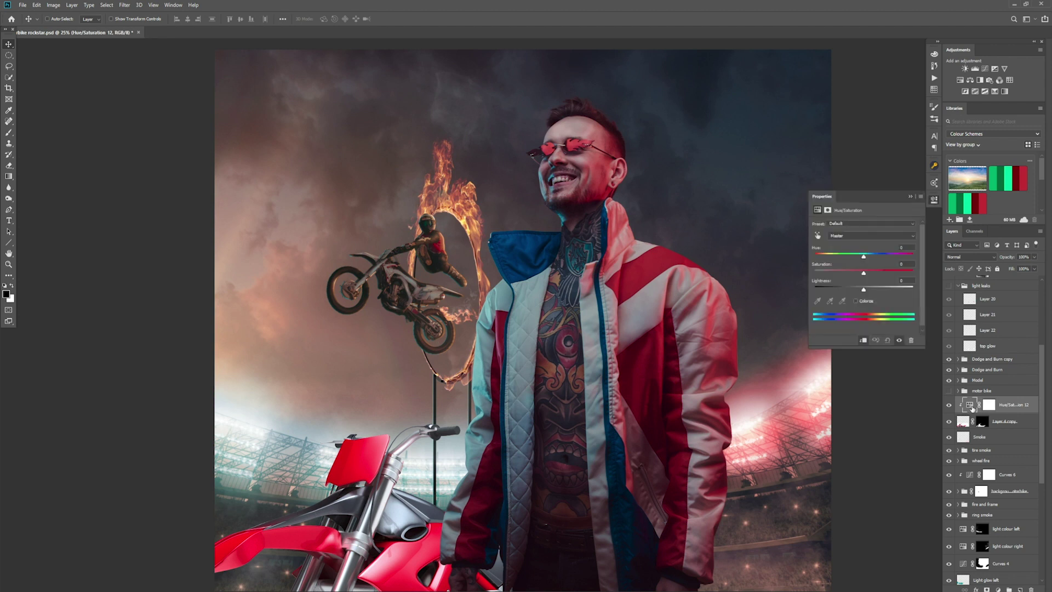
# Step: Colorize the clipped Hue/Saturation adjustment with a blue hue of 194
pyautogui.click(857, 302)
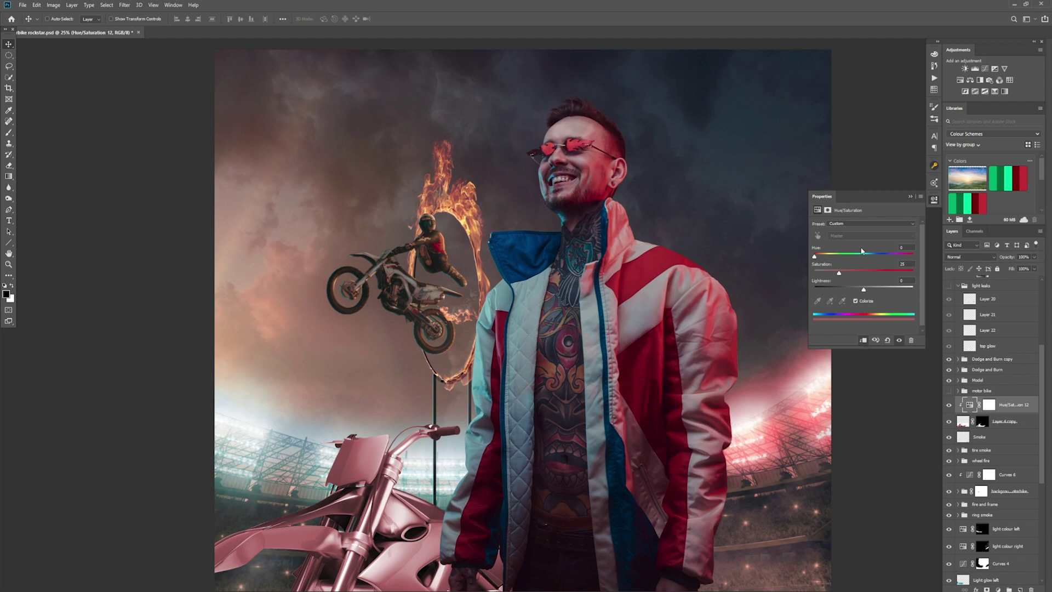
pyautogui.moveTo(815, 256); pyautogui.dragTo(874, 262)
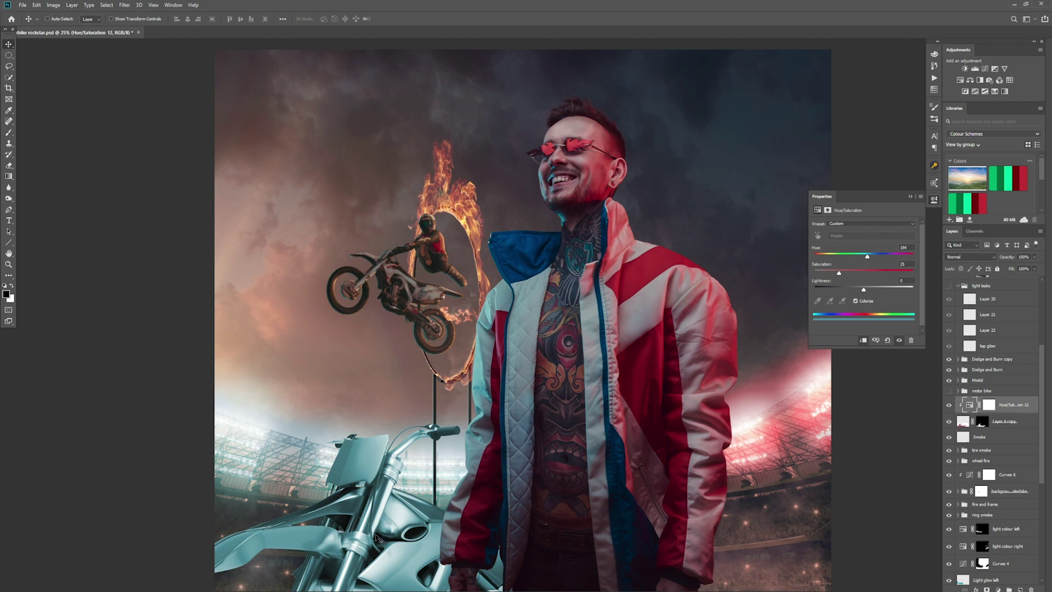
pyautogui.click(908, 198)
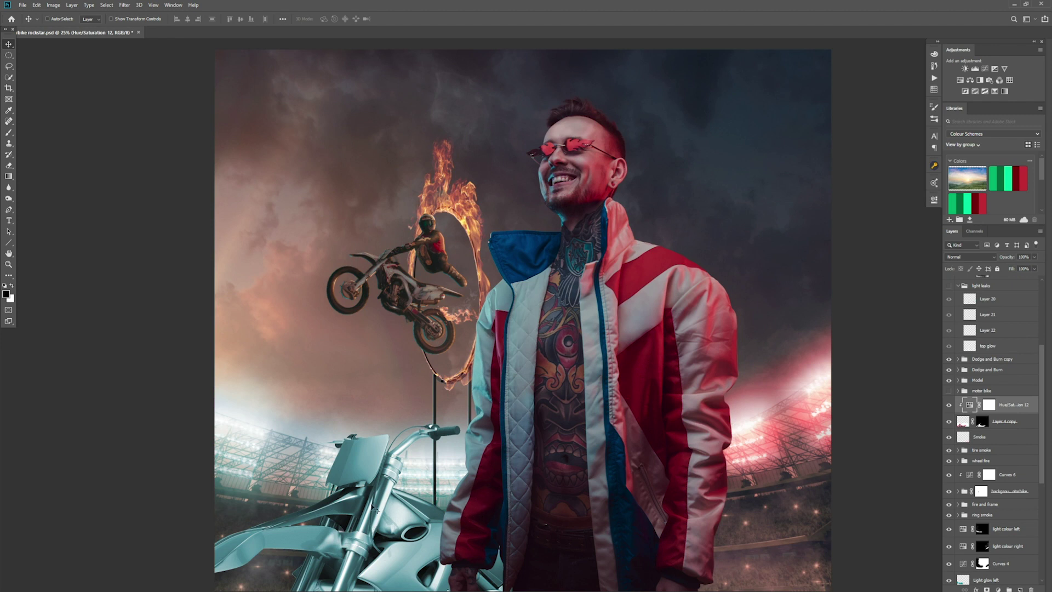
# Step: Show the motor bike group and raise the lightness of the clipped Hue/Saturation adjustment to +48
pyautogui.click(949, 390)
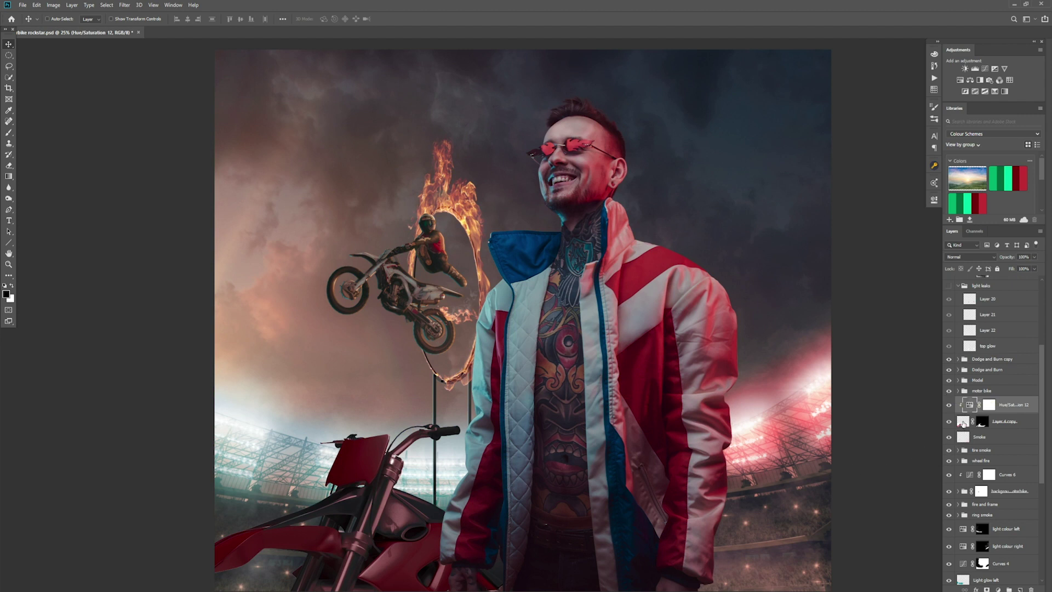
pyautogui.click(963, 423)
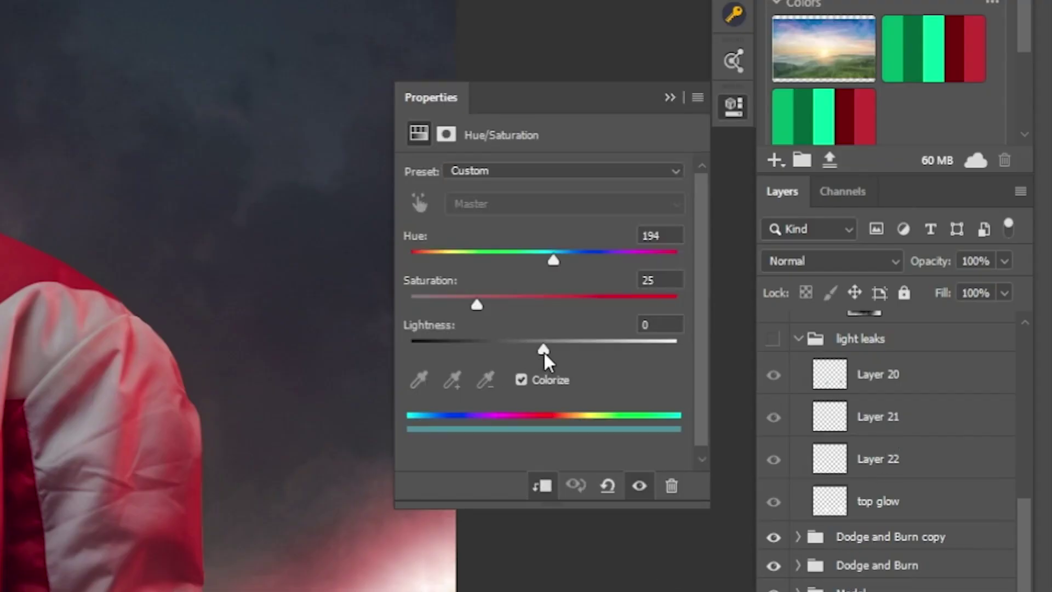
pyautogui.moveTo(543, 351); pyautogui.dragTo(607, 366)
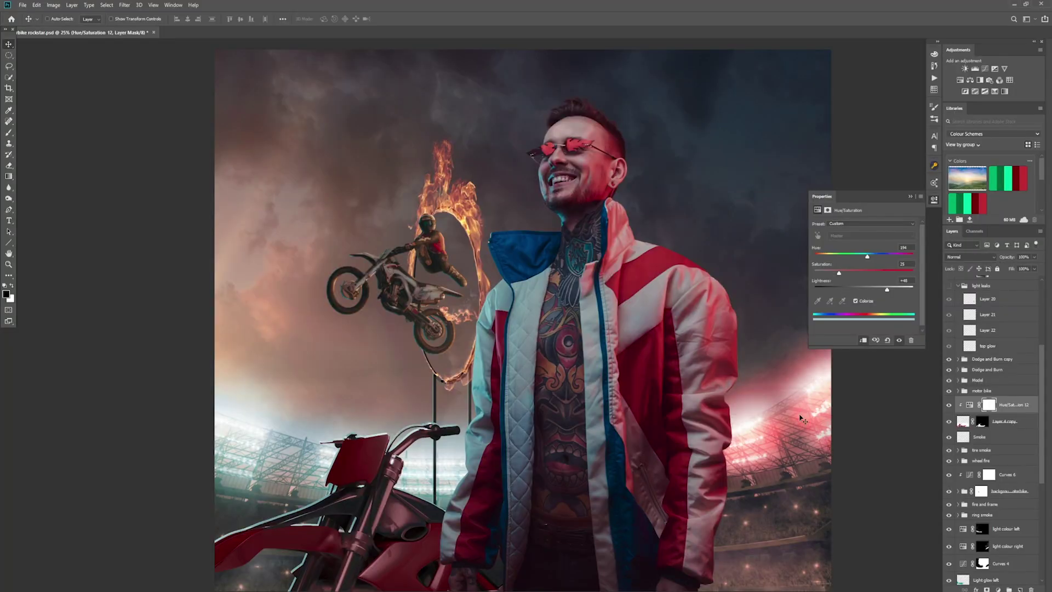
pyautogui.click(961, 422)
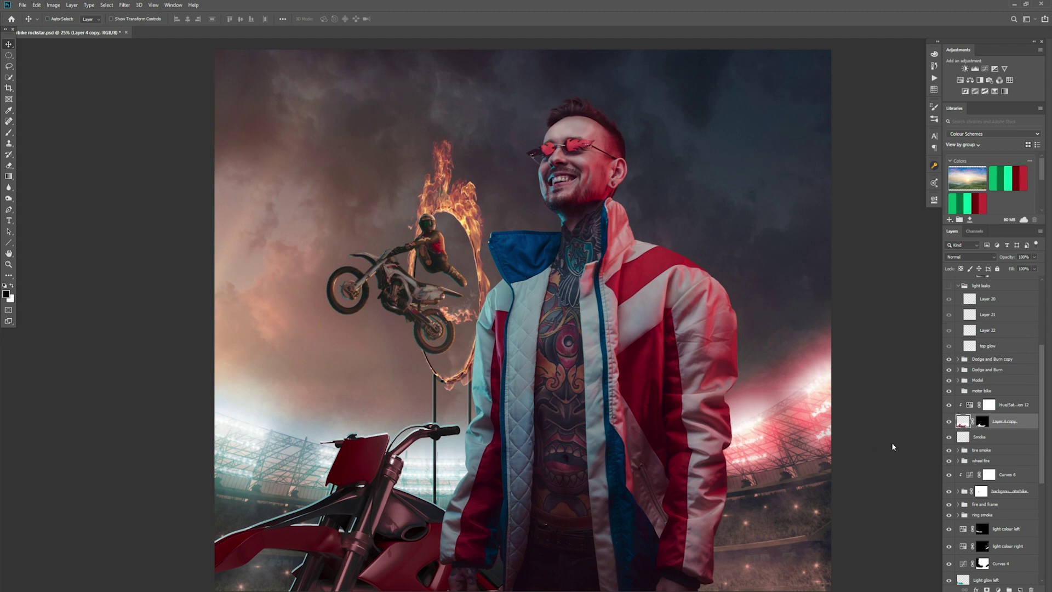
# Step: Show the light leaks group and hide Layer 20, Layer 21, Layer 22 and top glow inside it
pyautogui.scroll(3, 949, 384)
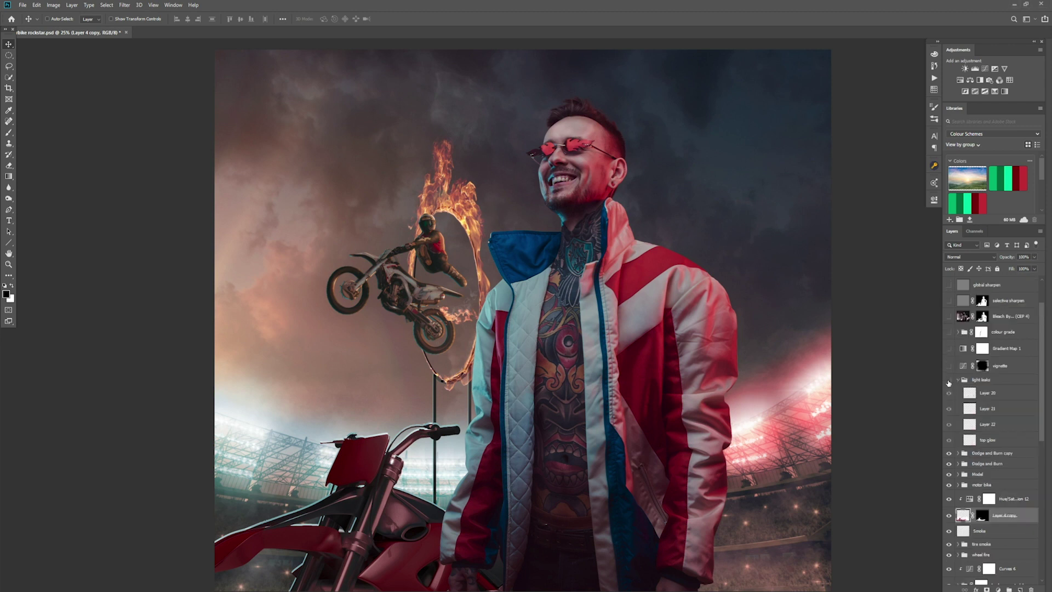
pyautogui.click(949, 381)
pyautogui.click(949, 381)
pyautogui.click(949, 381)
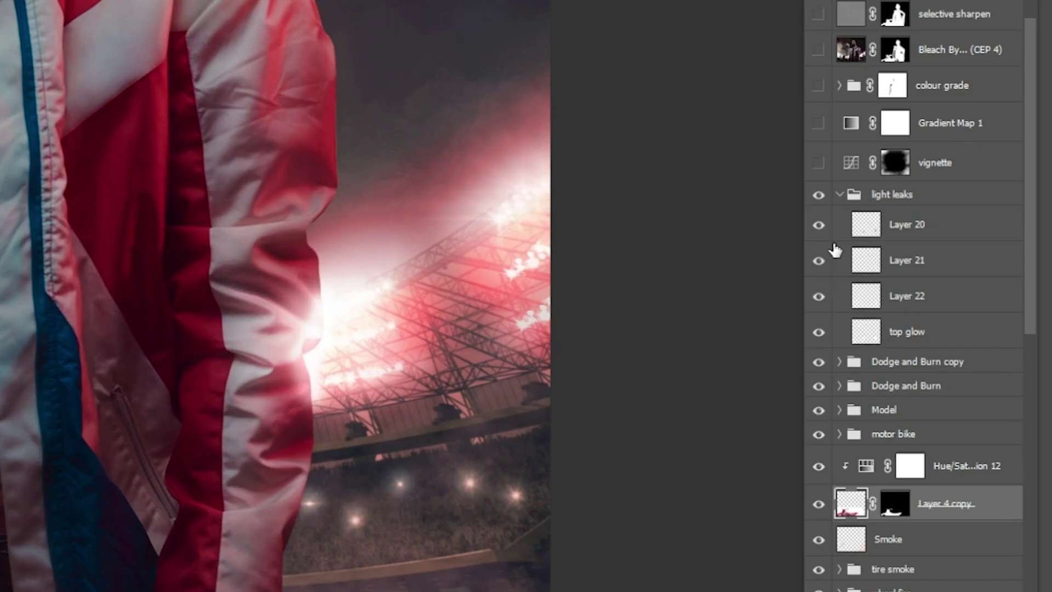
pyautogui.moveTo(819, 226); pyautogui.dragTo(818, 258)
pyautogui.click(819, 299)
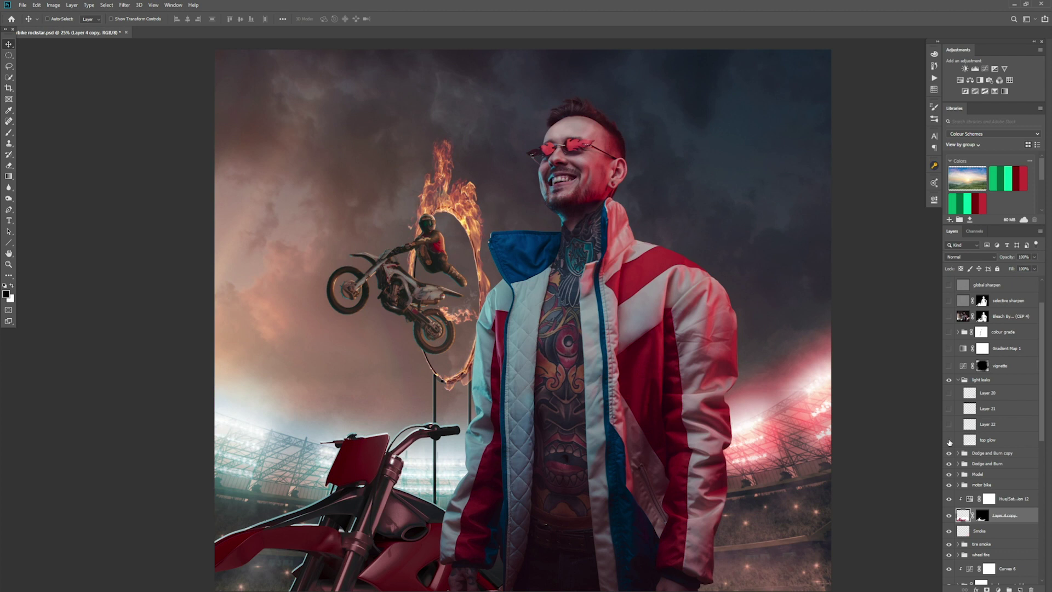
# Step: Show top glow, Layer 22, Layer 21 and Layer 20 one by one, selecting each to check its blending, and collapse the light leaks group
pyautogui.click(950, 441)
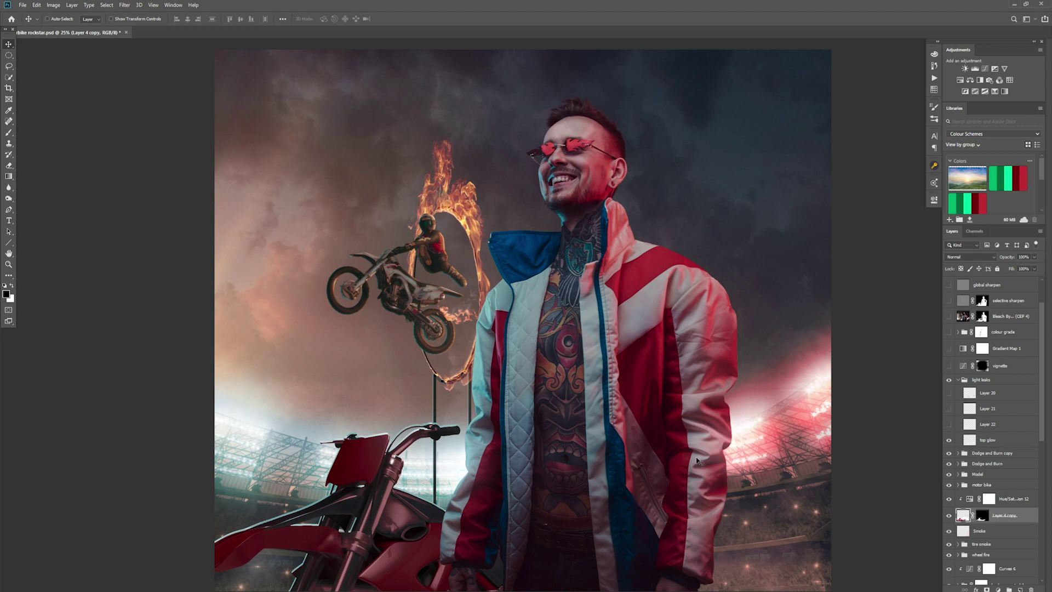
pyautogui.click(1013, 444)
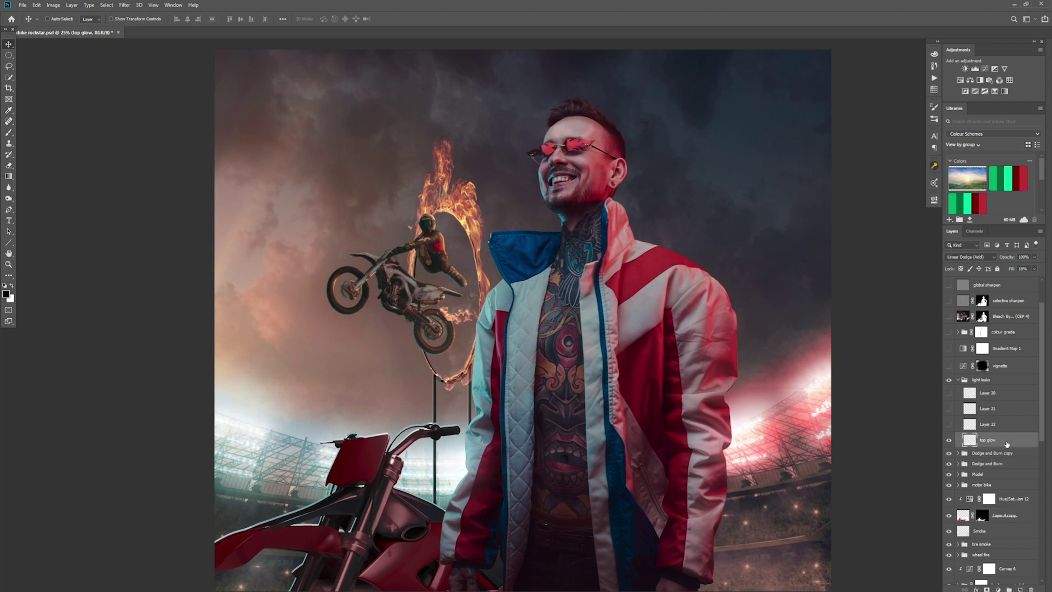
pyautogui.click(950, 425)
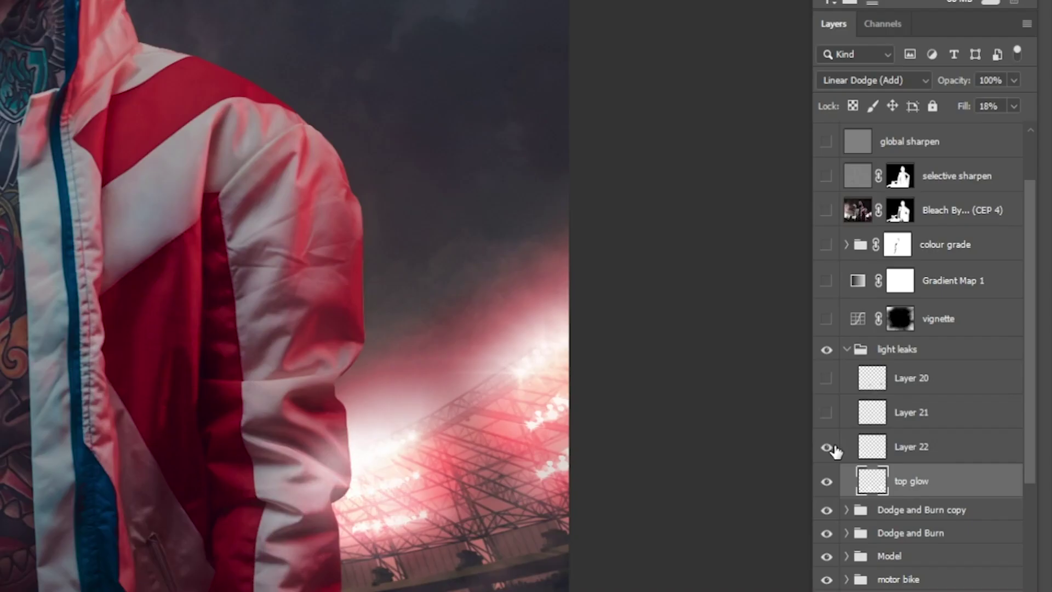
pyautogui.click(993, 426)
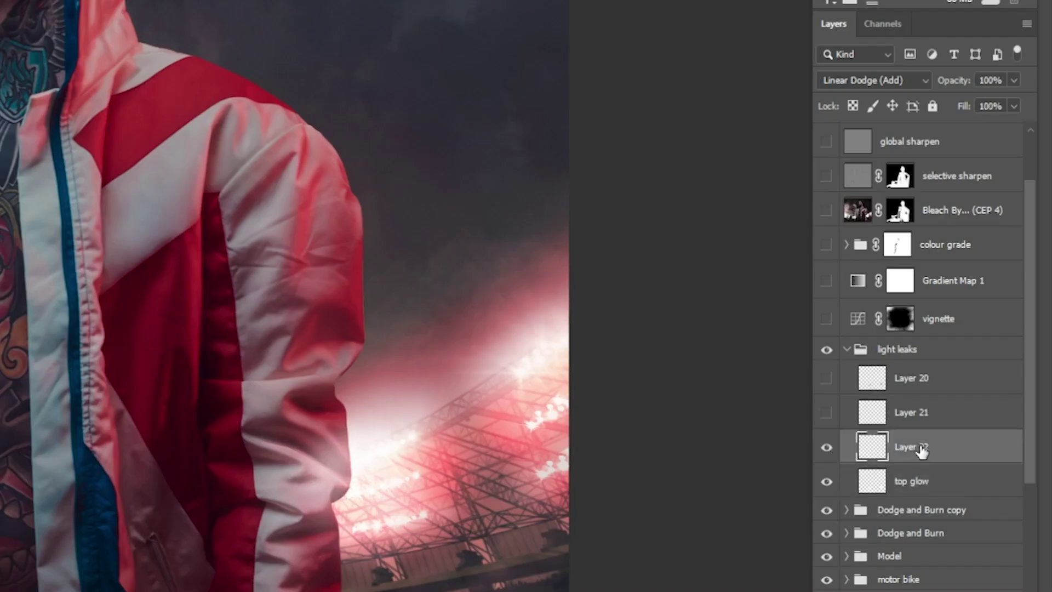
pyautogui.click(827, 413)
pyautogui.click(932, 415)
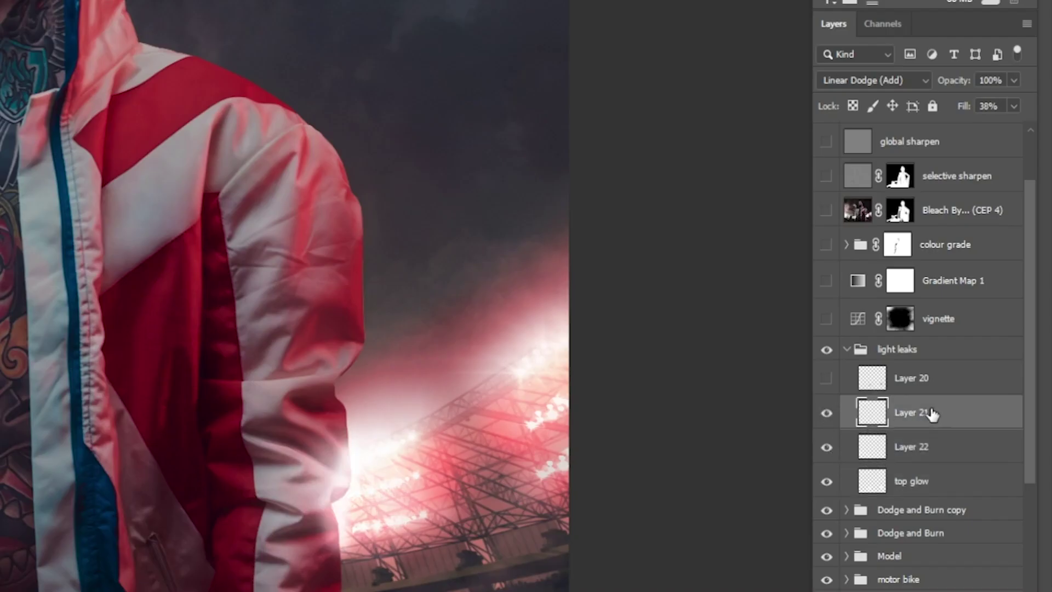
pyautogui.click(827, 378)
pyautogui.click(905, 390)
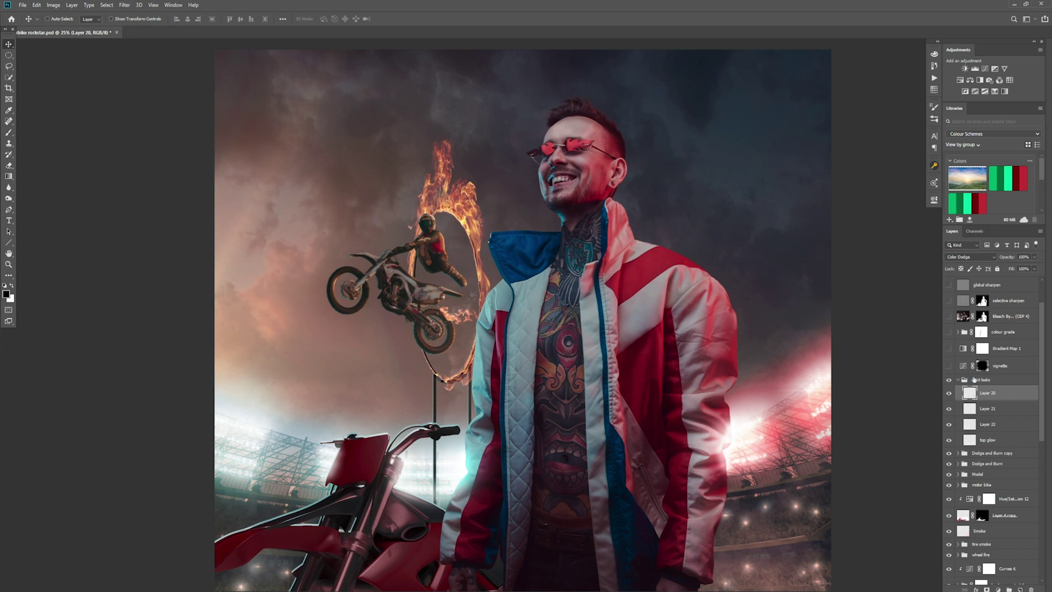
pyautogui.click(960, 380)
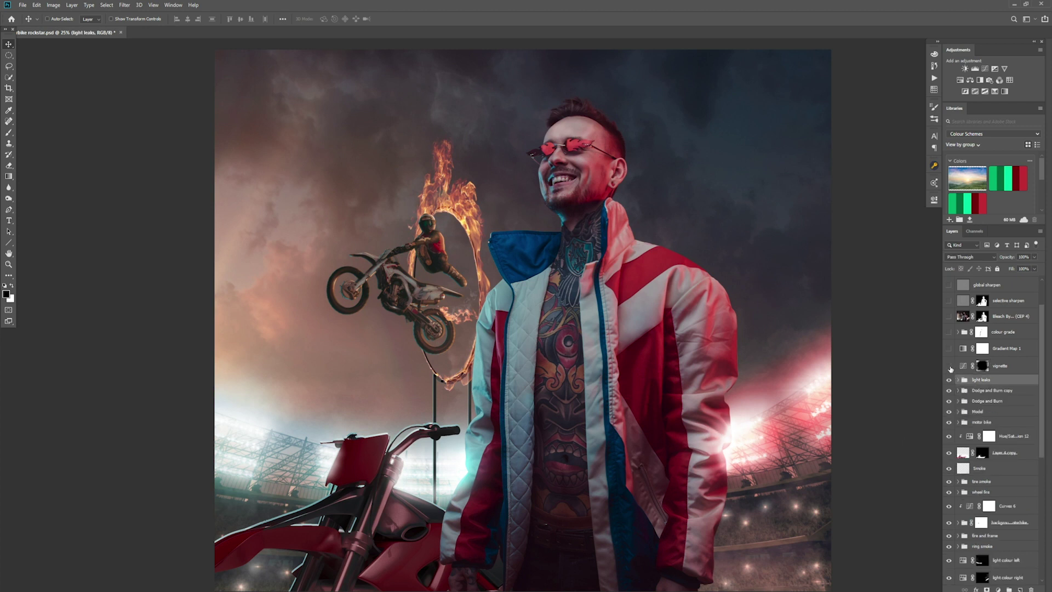
# Step: Show the vignette Curves layer and inspect its curve settings
pyautogui.click(948, 366)
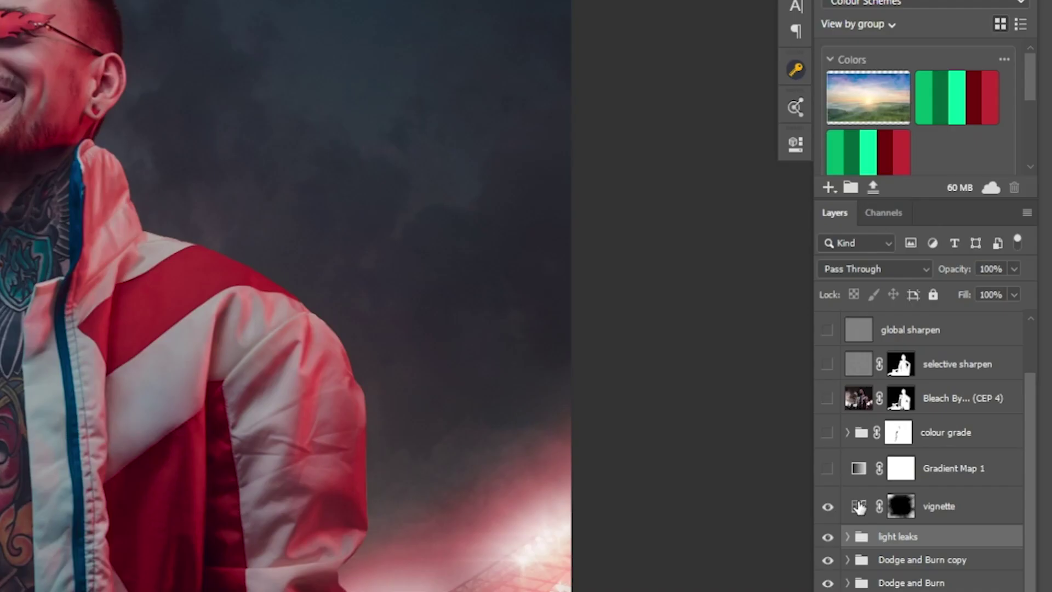
pyautogui.doubleClick(859, 507)
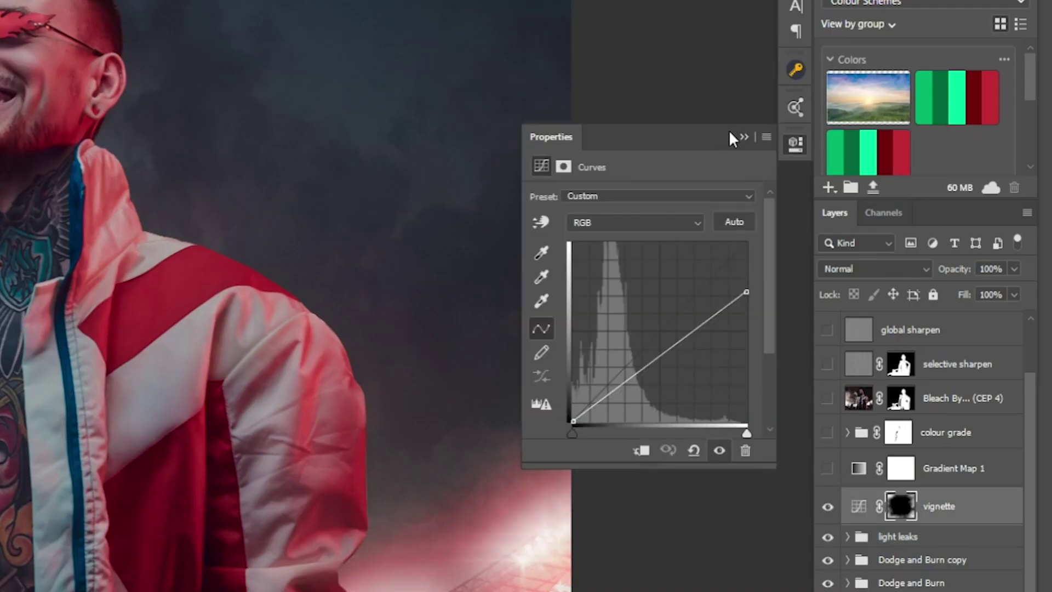
pyautogui.click(744, 137)
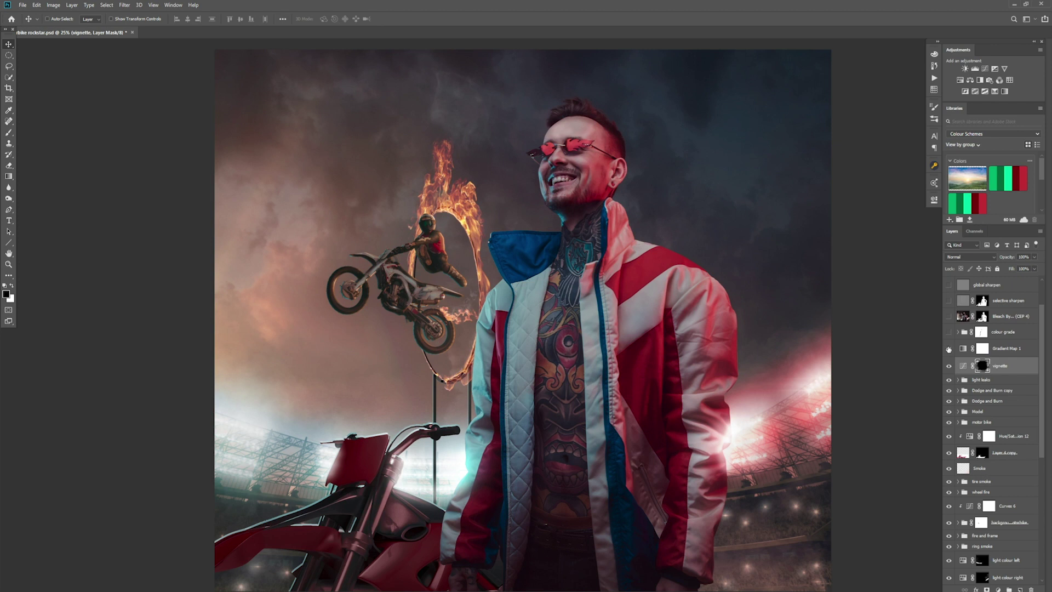
# Step: Show the Gradient Map 1 layer, inspect its black-to-white gradient and compare the image with and without it
pyautogui.click(949, 350)
pyautogui.click(963, 349)
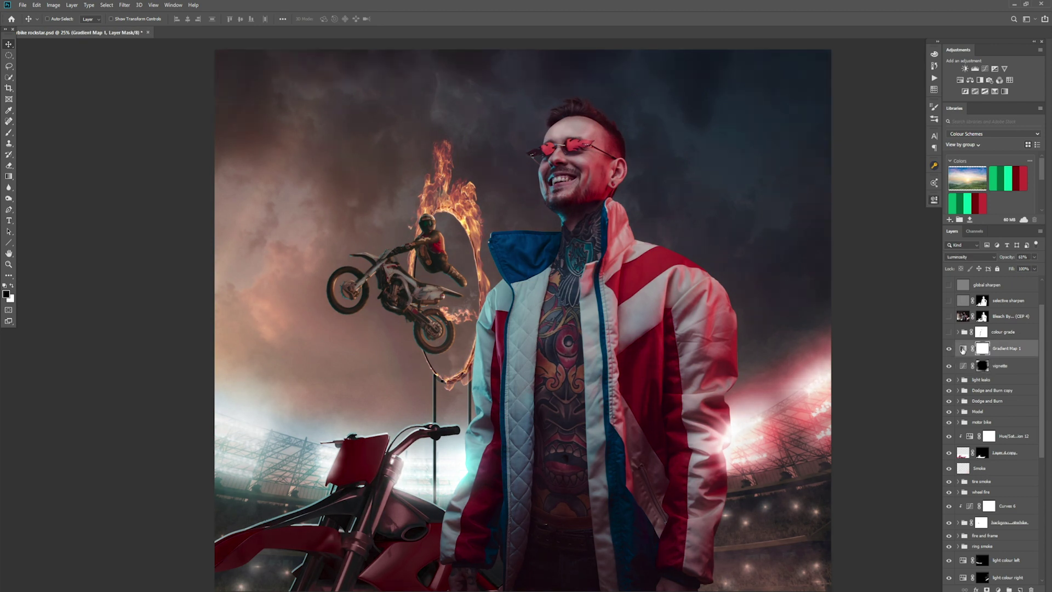
pyautogui.doubleClick(963, 349)
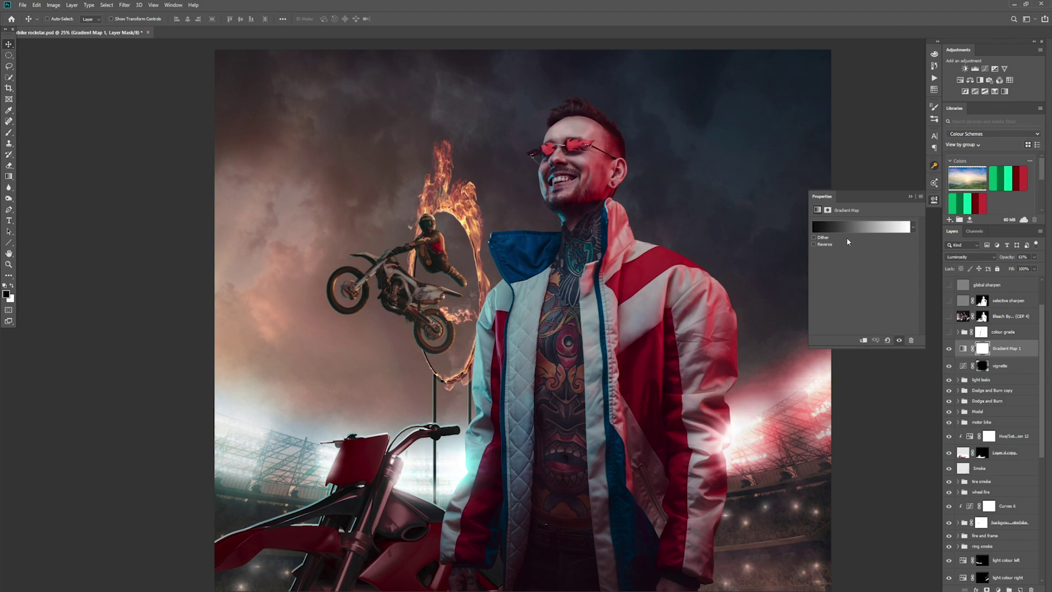
pyautogui.click(911, 197)
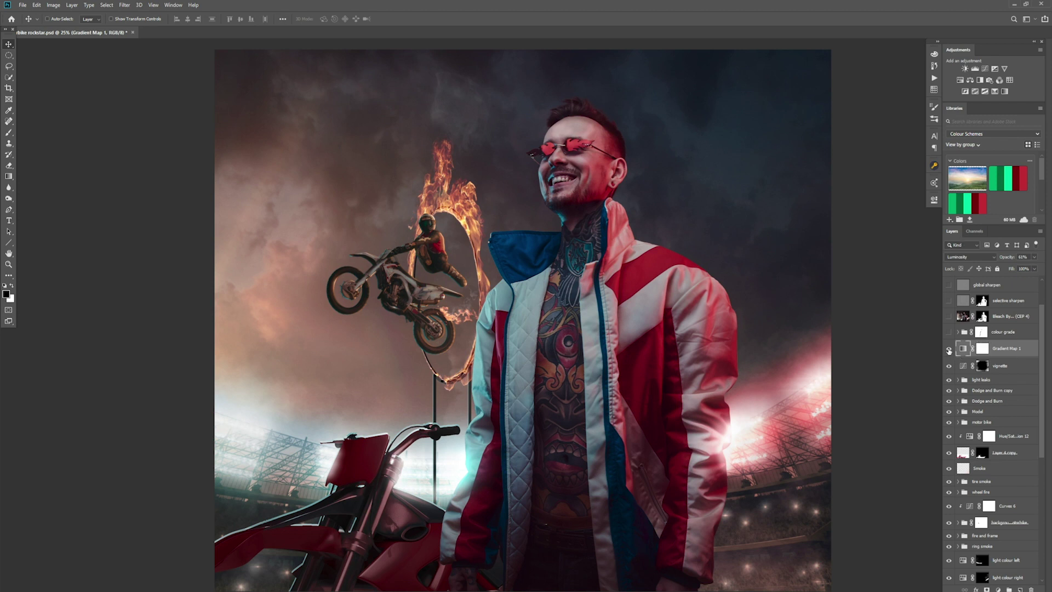
pyautogui.click(949, 349)
pyautogui.click(949, 349)
pyautogui.click(949, 349)
pyautogui.click(949, 349)
# Step: Show and expand the colour grade group and inspect the gradient of the gradient map inside it
pyautogui.click(958, 332)
pyautogui.doubleClick(970, 366)
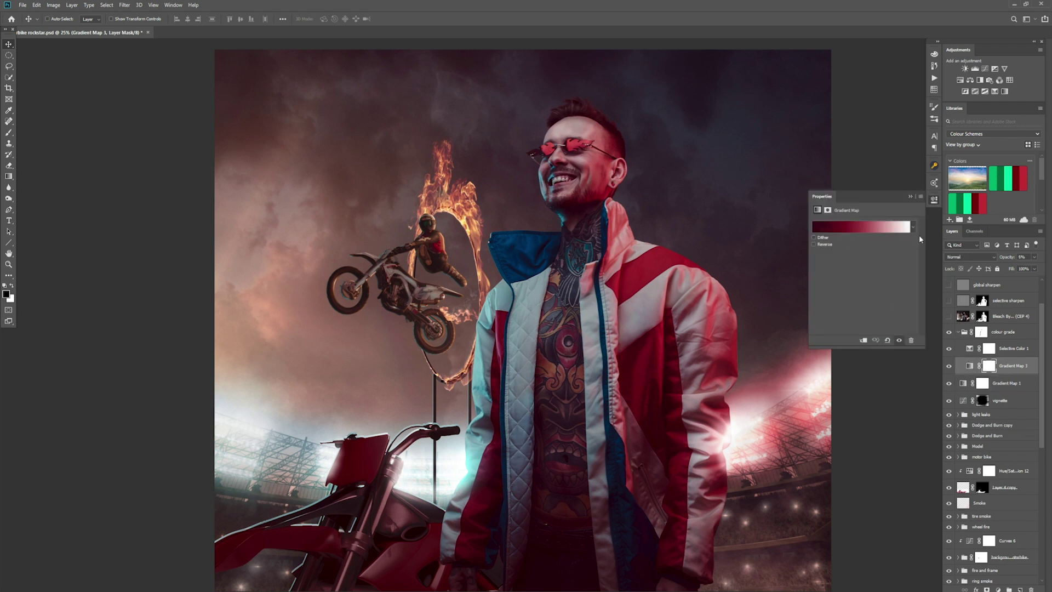
pyautogui.click(910, 197)
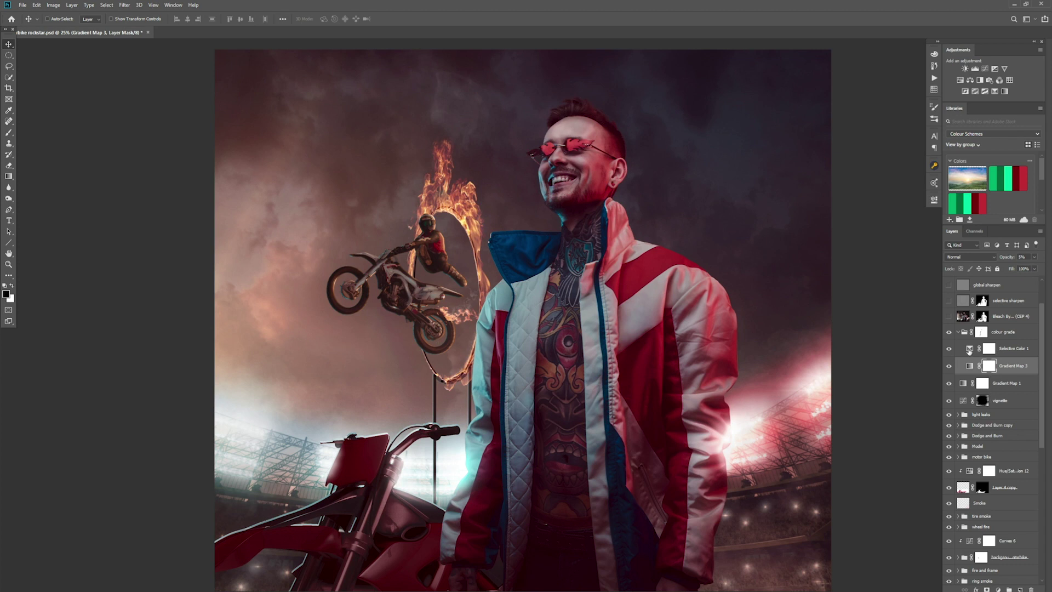
# Step: Review another colour range in the Selective Color adjustment, compare its effect off and on, and collapse the colour grade group
pyautogui.click(969, 351)
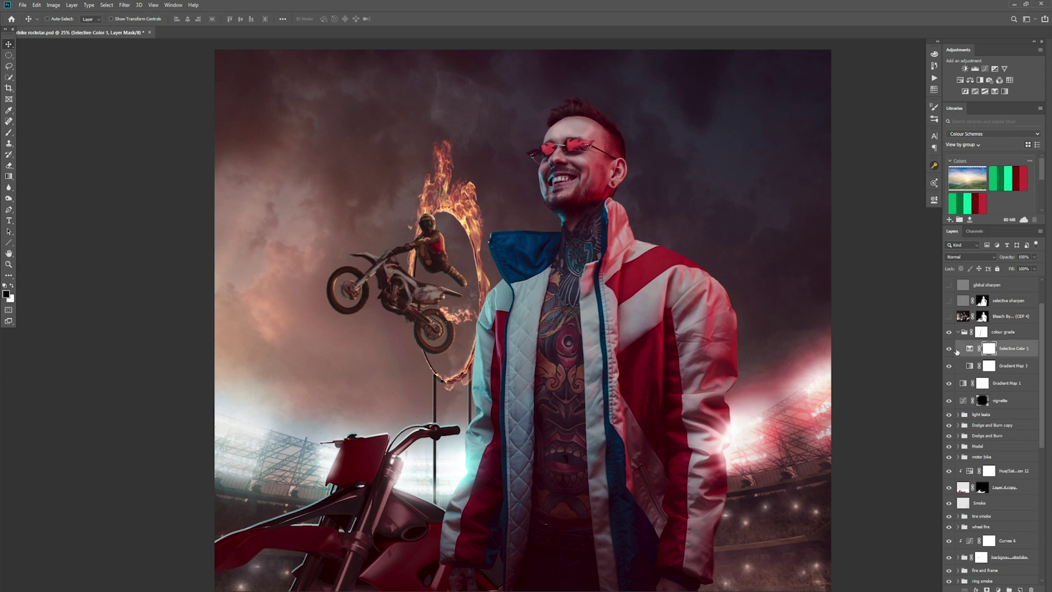
pyautogui.doubleClick(969, 350)
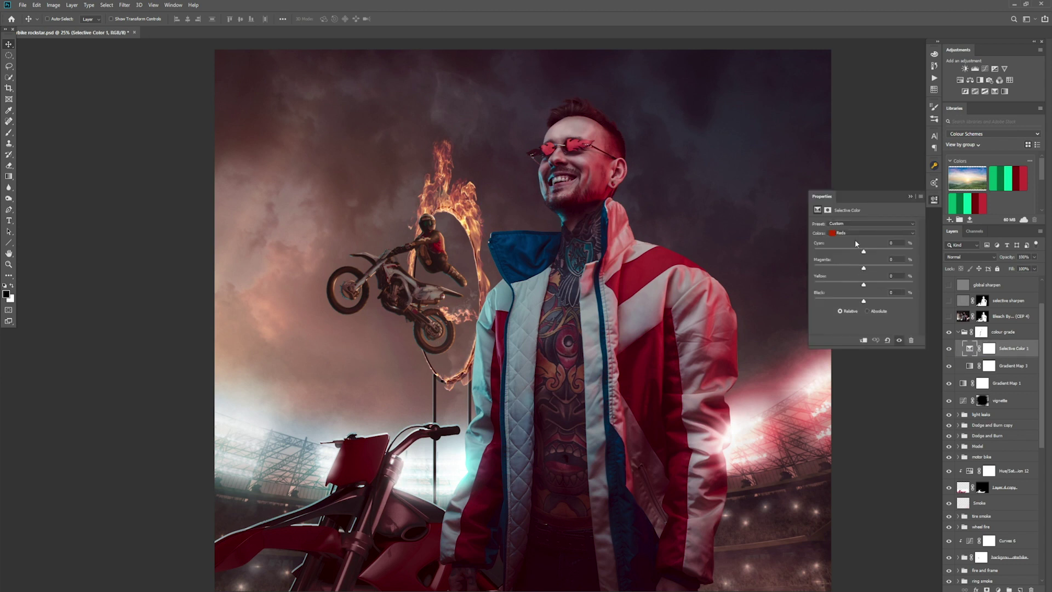
pyautogui.click(855, 232)
pyautogui.click(855, 296)
pyautogui.click(910, 196)
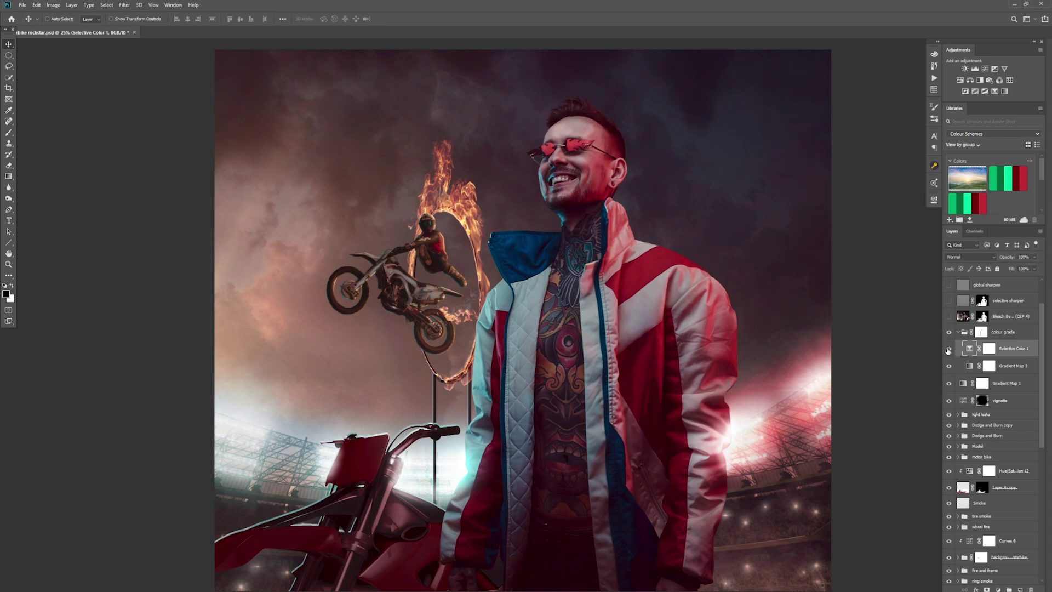
pyautogui.click(949, 350)
pyautogui.click(949, 350)
pyautogui.click(958, 332)
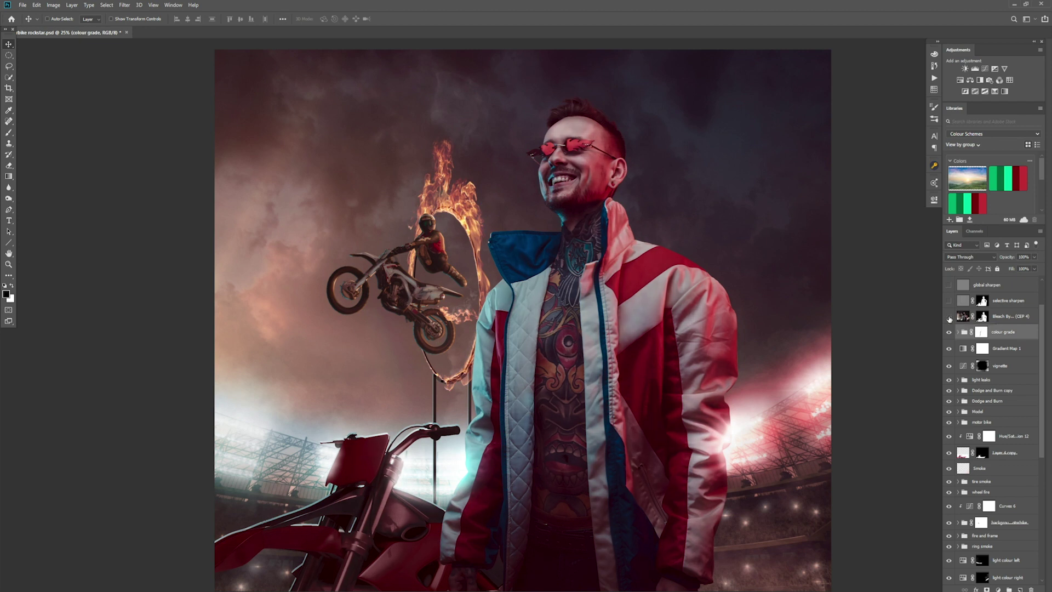
# Step: Show the Bleach By... (CEP 4) and selective sharpen layers and compare the image with and without the selective sharpening
pyautogui.scroll(3, 957, 329)
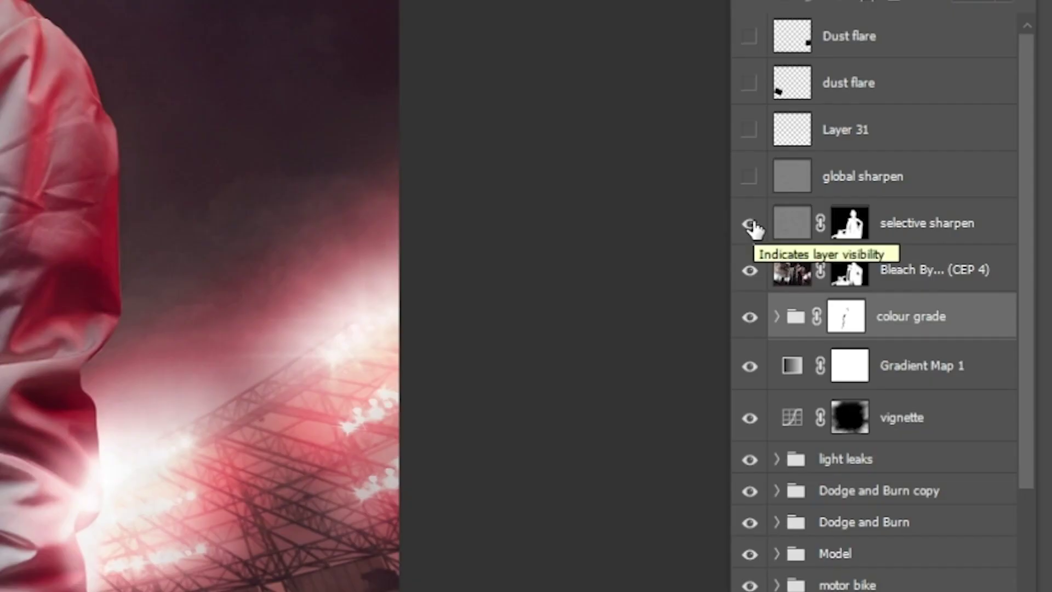
pyautogui.click(932, 234)
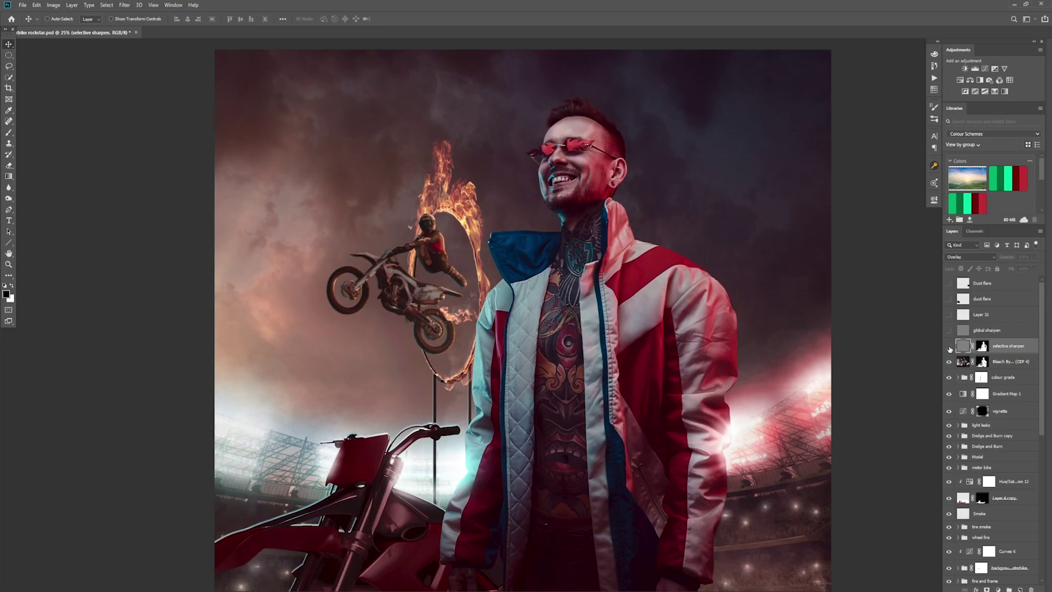
pyautogui.click(951, 348)
pyautogui.click(950, 348)
# Step: Show the global sharpen layer and Layer 31 above it
pyautogui.click(949, 330)
pyautogui.click(1002, 331)
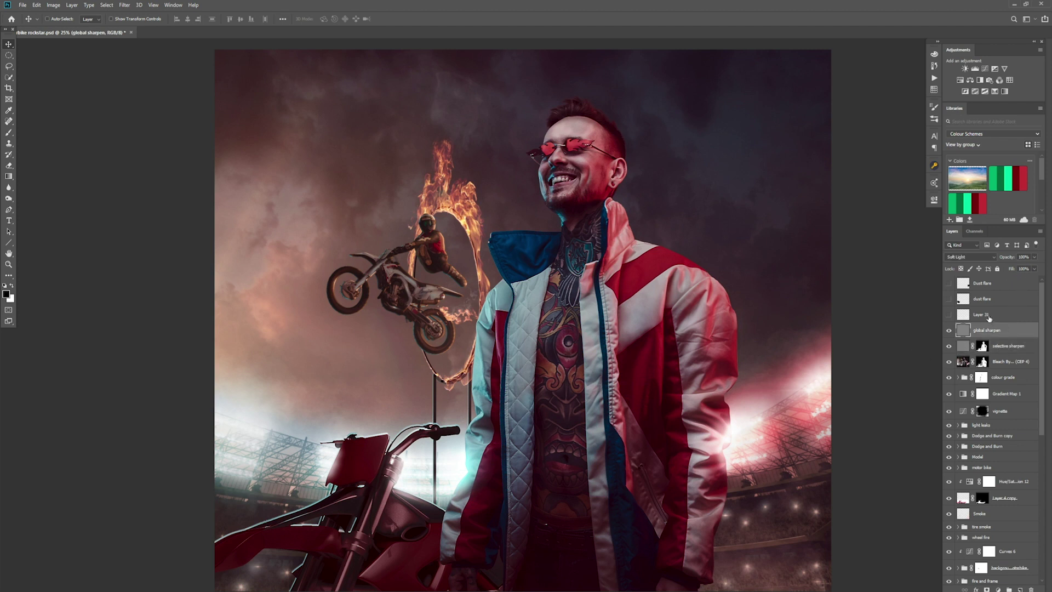
pyautogui.click(946, 315)
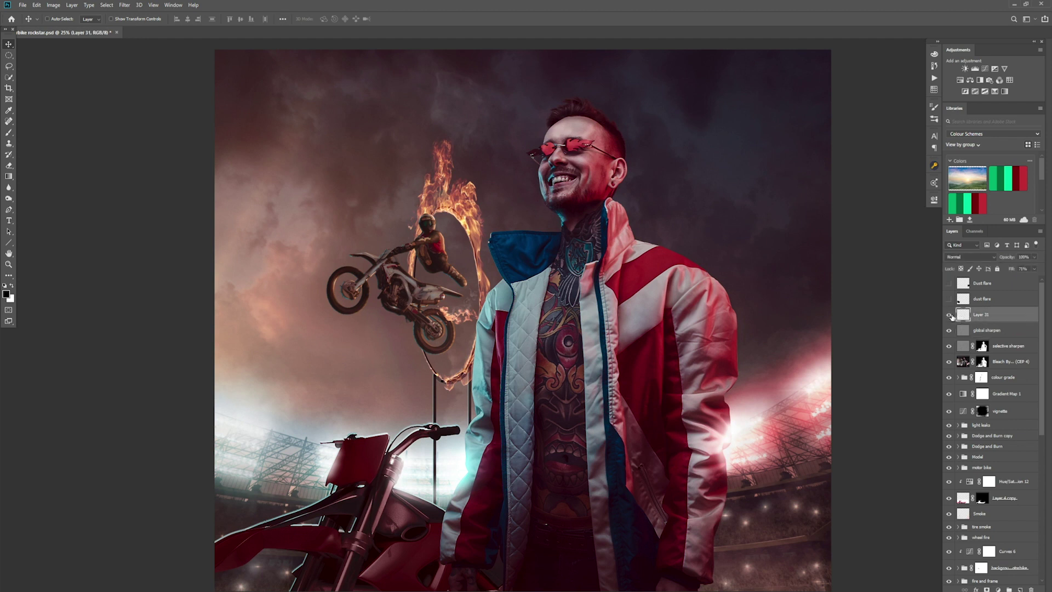
pyautogui.click(950, 315)
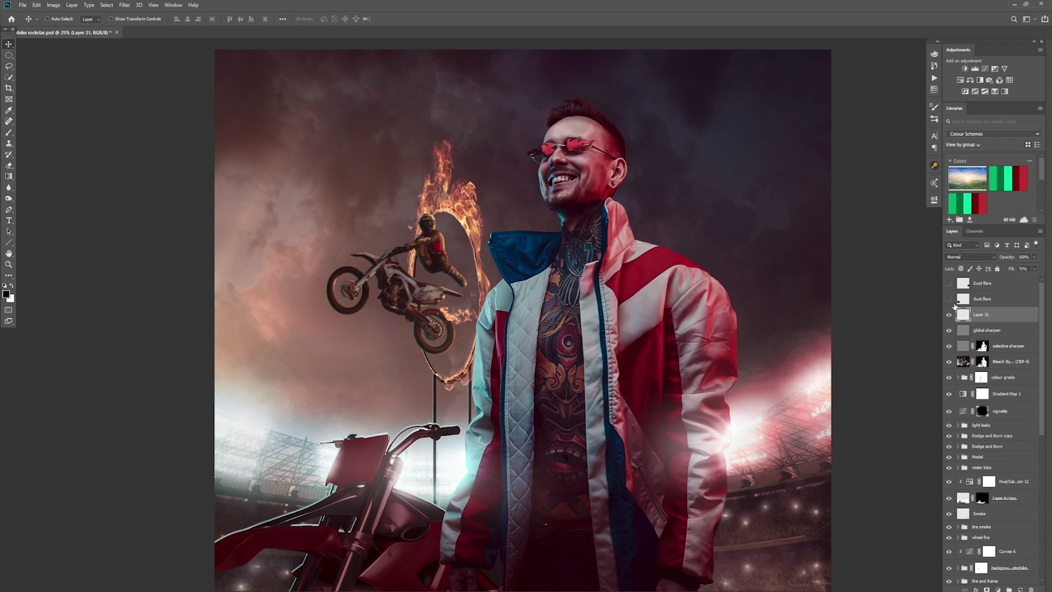
# Step: Show both dust flare layers at the top of the layer stack, toggling them to compare their effect
pyautogui.click(949, 299)
pyautogui.click(949, 284)
pyautogui.click(949, 283)
pyautogui.click(950, 299)
pyautogui.click(949, 283)
# Step: Try the Normal blend mode on the topmost Dust flare layer to reveal its black background, and set the mode to Screen
pyautogui.click(963, 284)
pyautogui.click(970, 258)
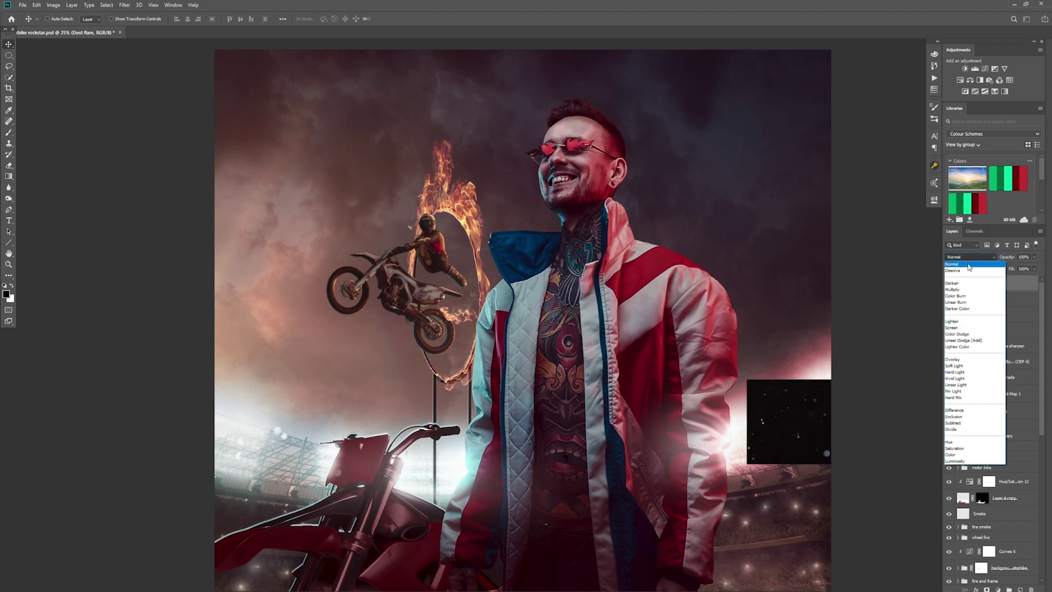
pyautogui.click(969, 266)
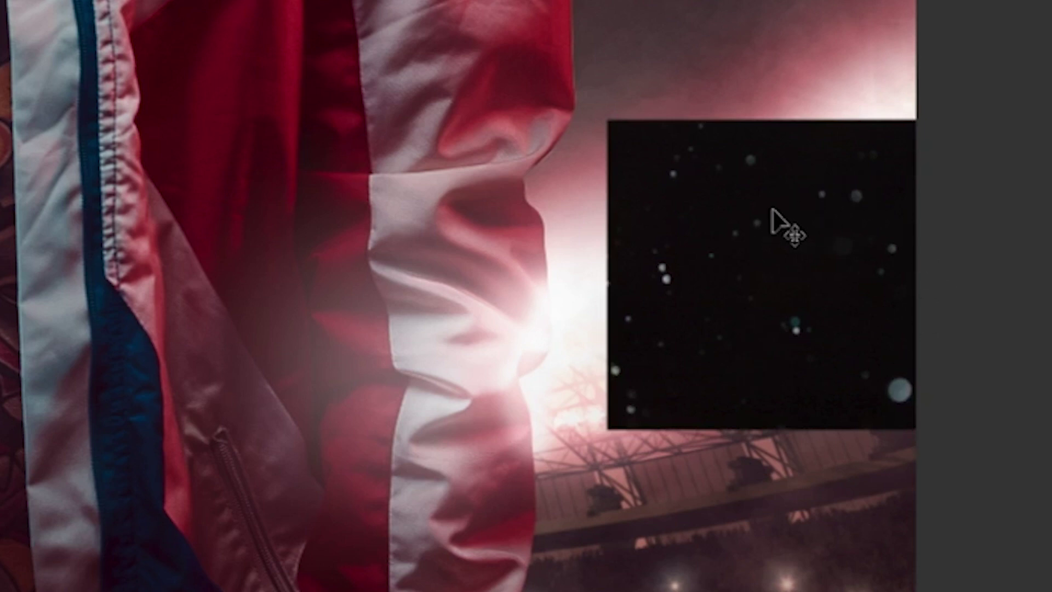
pyautogui.click(989, 258)
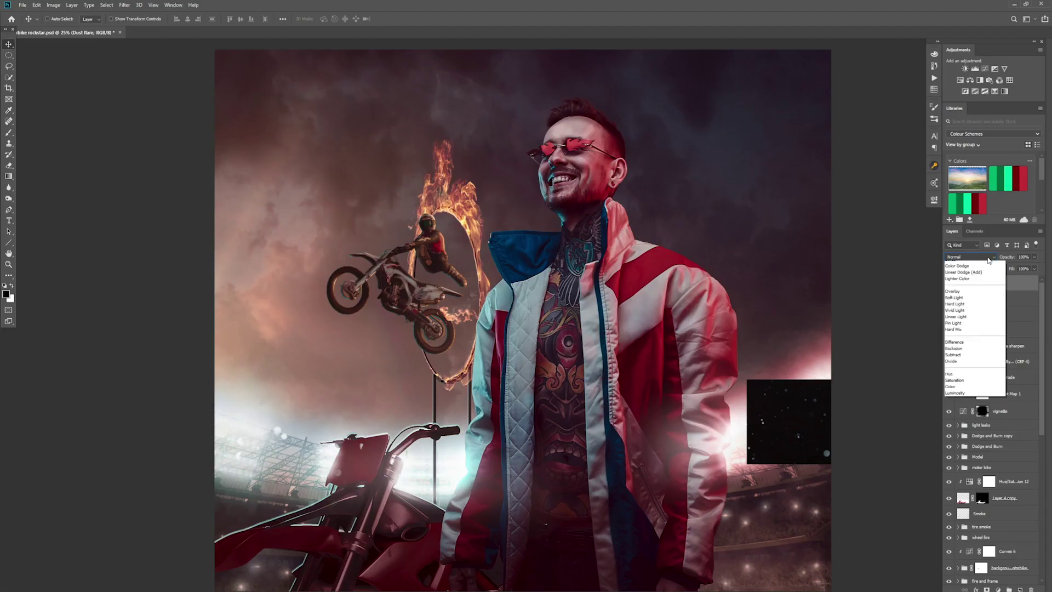
pyautogui.click(959, 327)
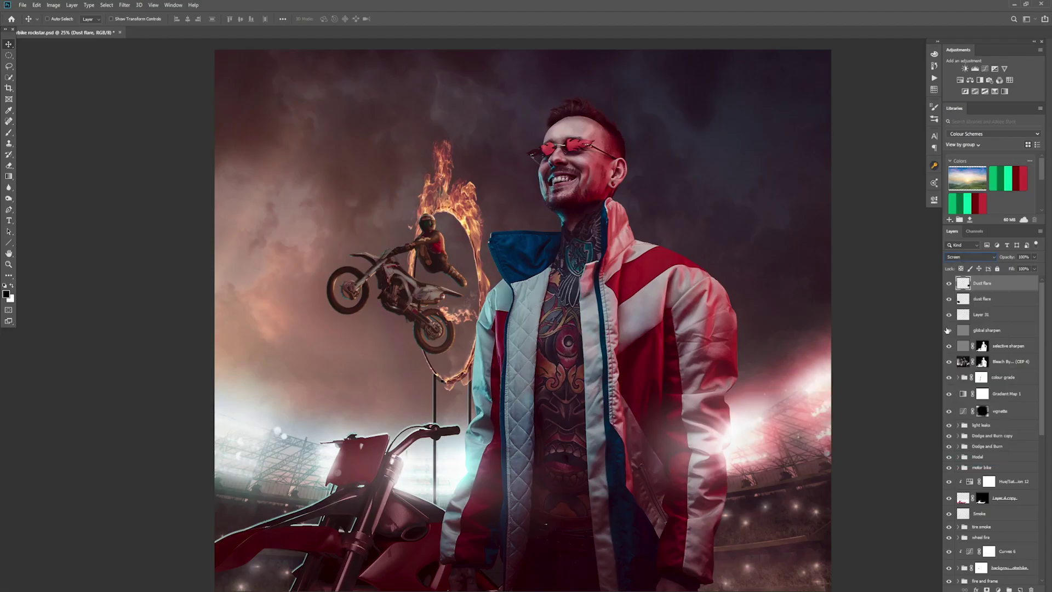